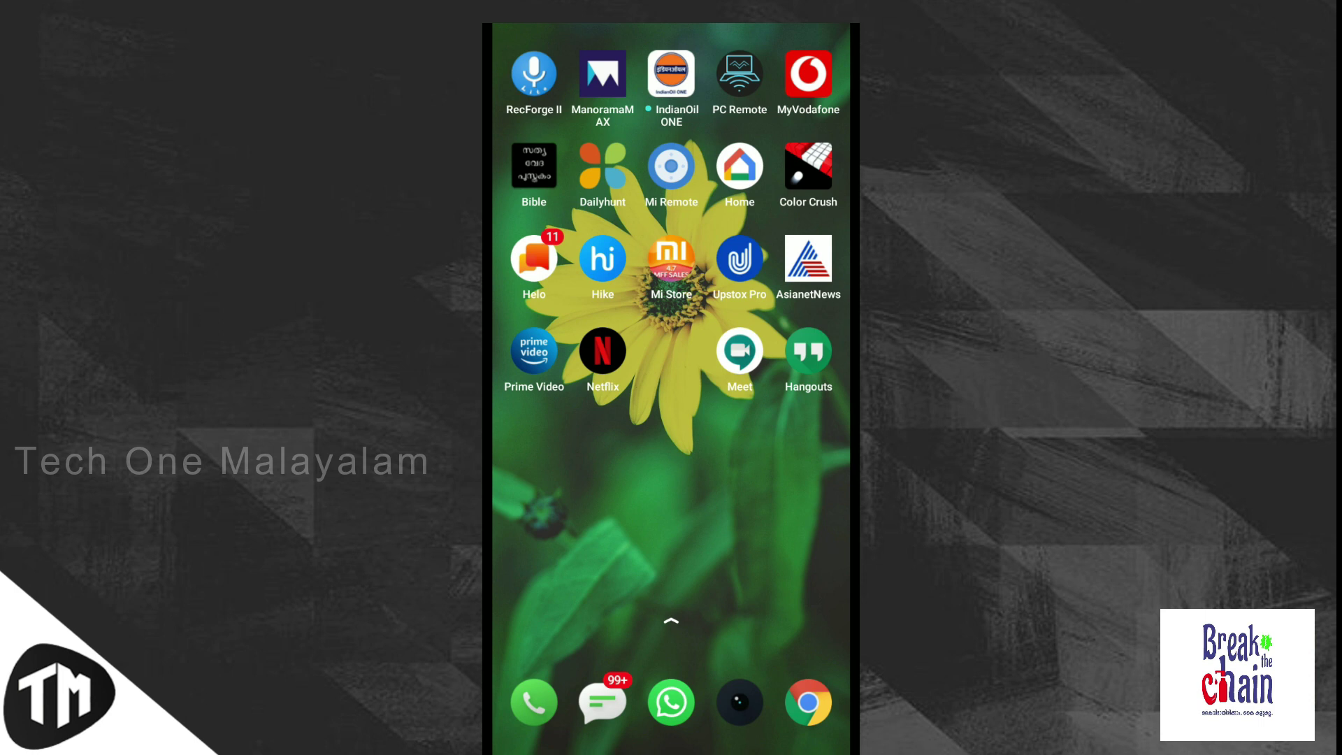
- Load pass.bsafe.kerala.gov.in in a new Chrome tab to bring up the empty affidavit form
{"action": "left_click", "coordinate": [807, 702]}
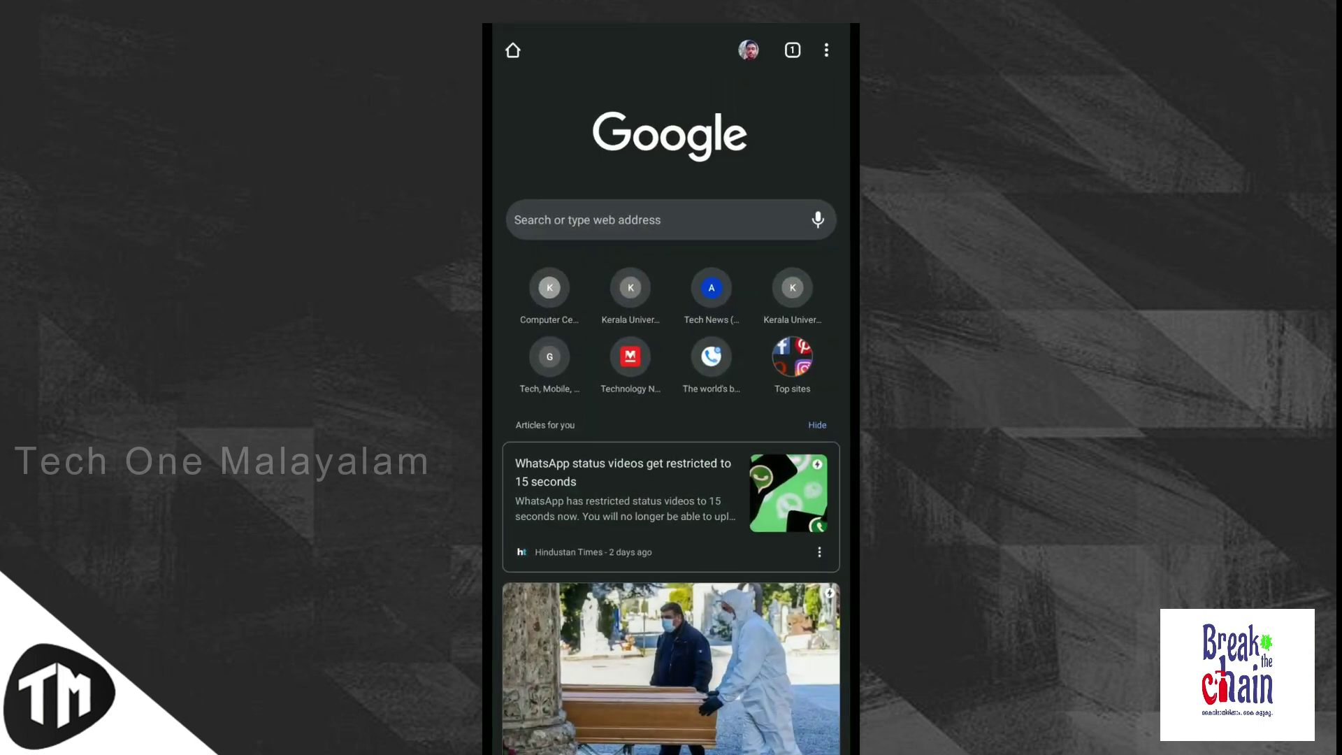
{"action": "left_click", "coordinate": [587, 219]}
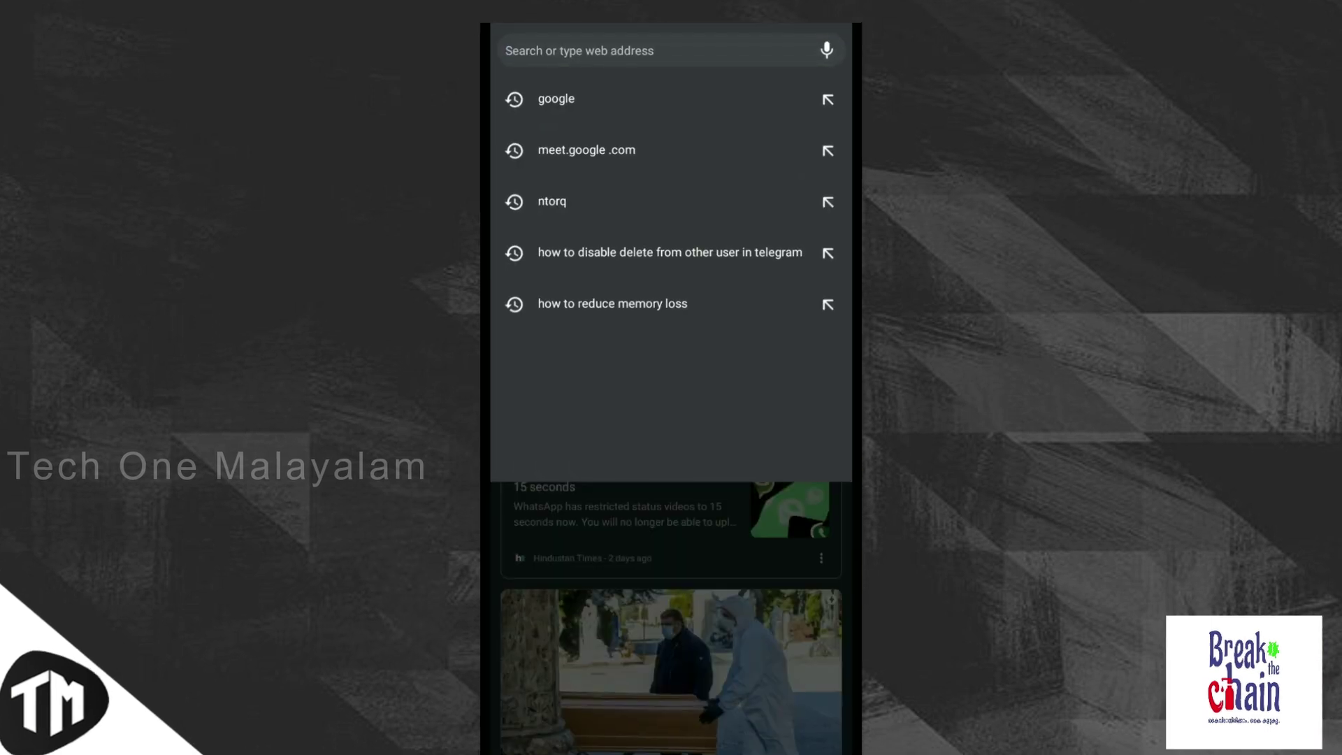
{"action": "type", "text": "pa"}
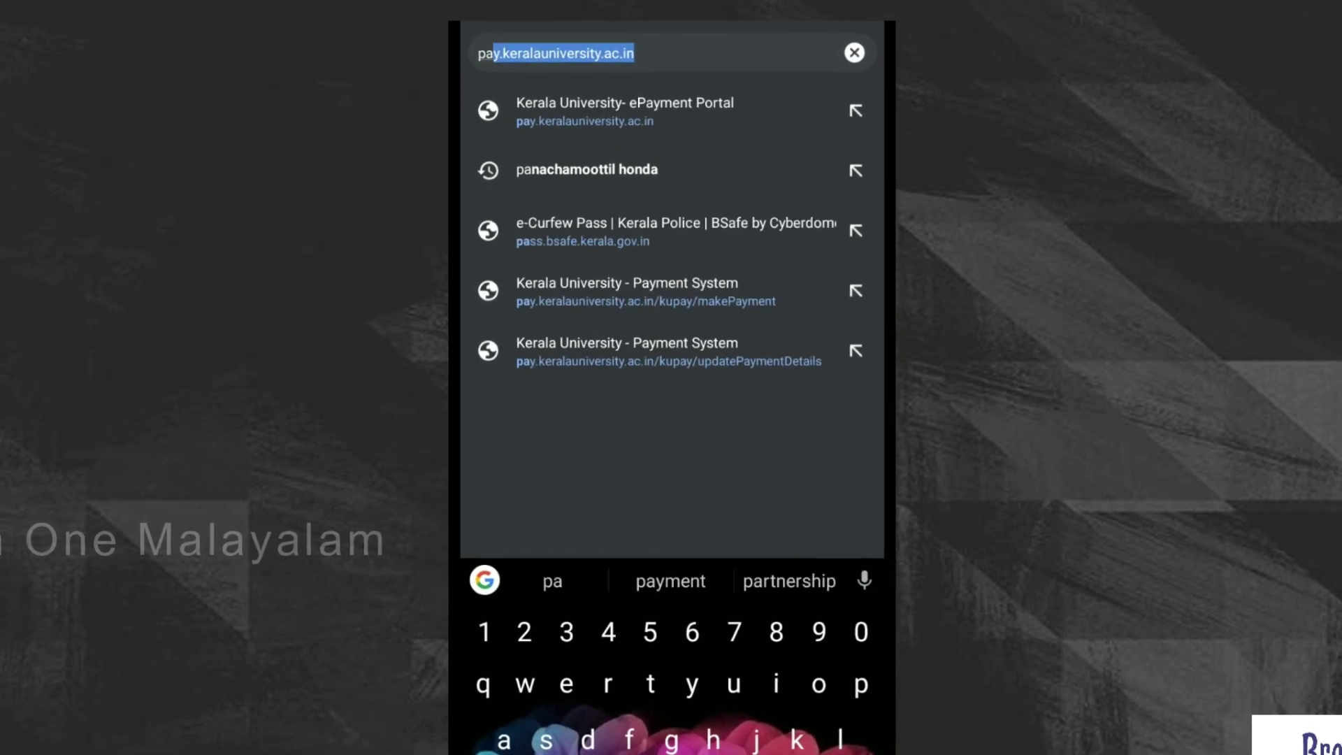
{"action": "type", "text": "ss."}
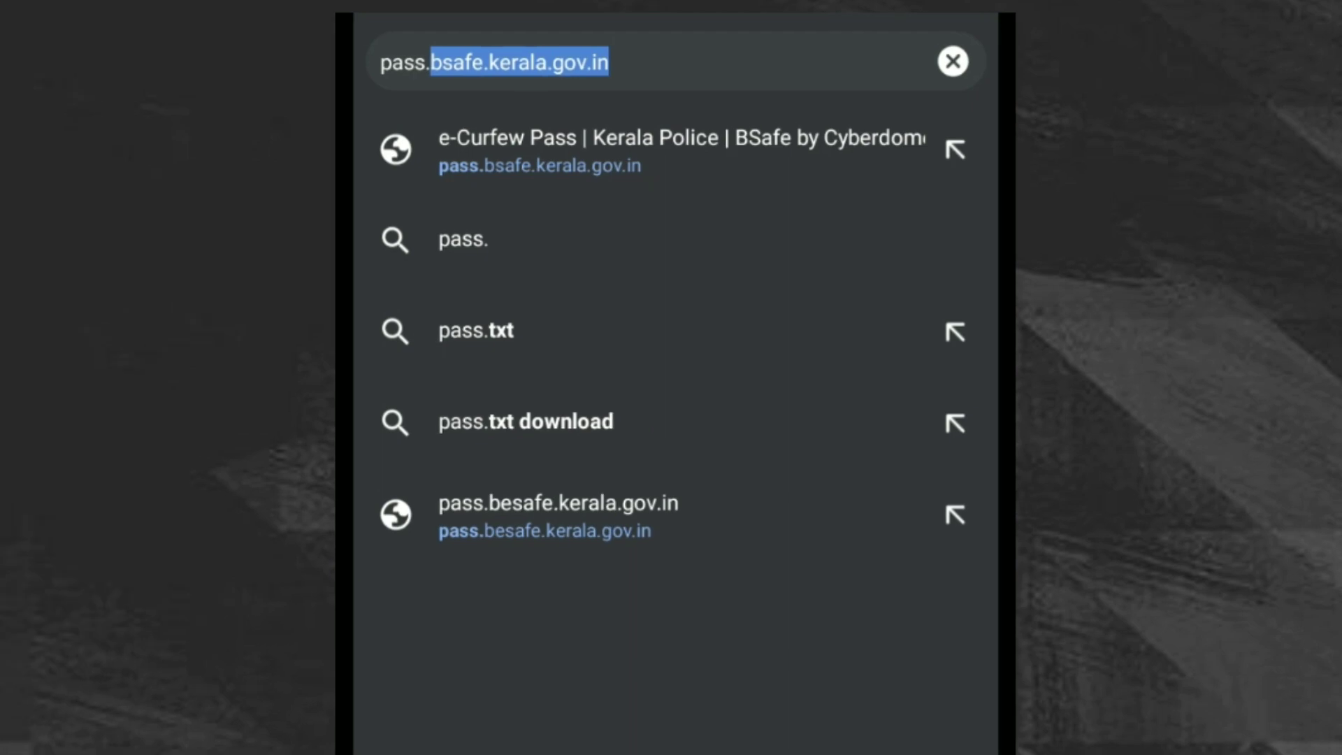
{"action": "key", "text": "Return"}
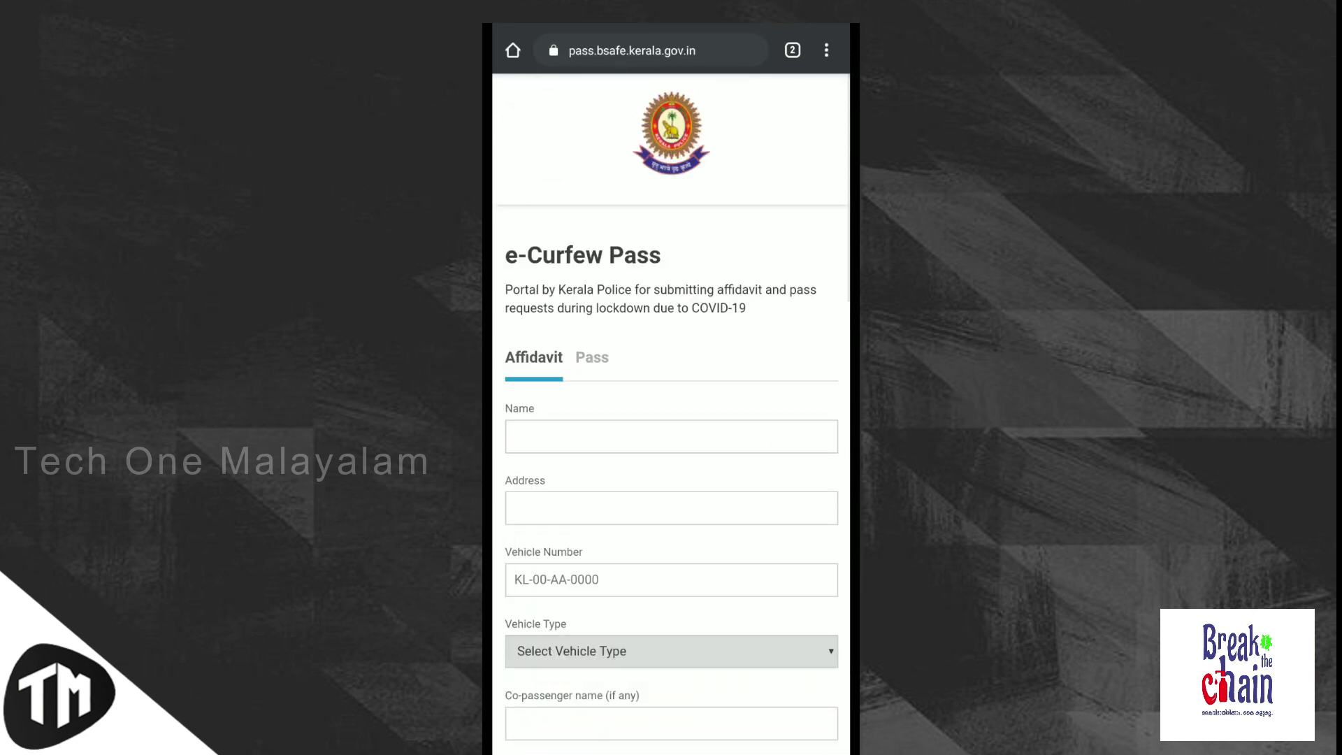
{"action": "scroll", "coordinate": [670, 419], "scroll_direction": "down", "scroll_amount": 2}
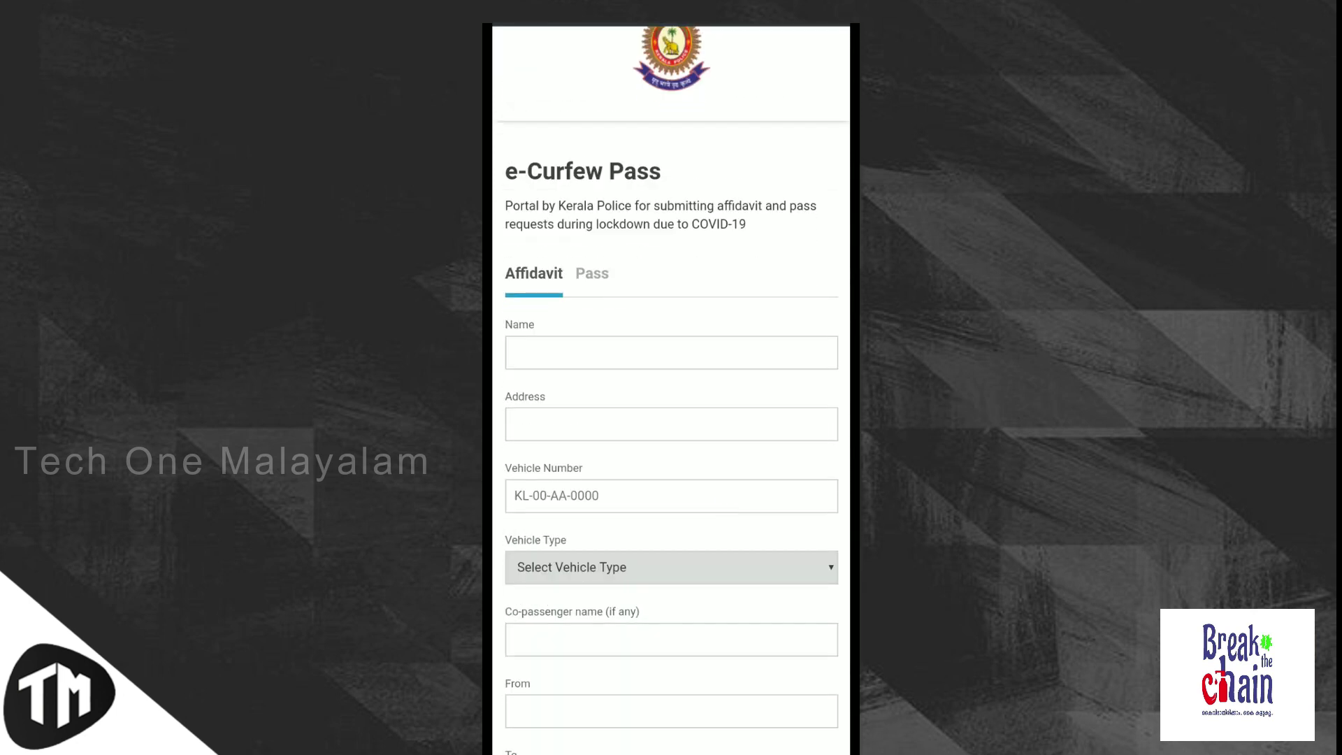
{"action": "scroll", "coordinate": [671, 420], "scroll_direction": "down", "scroll_amount": 3}
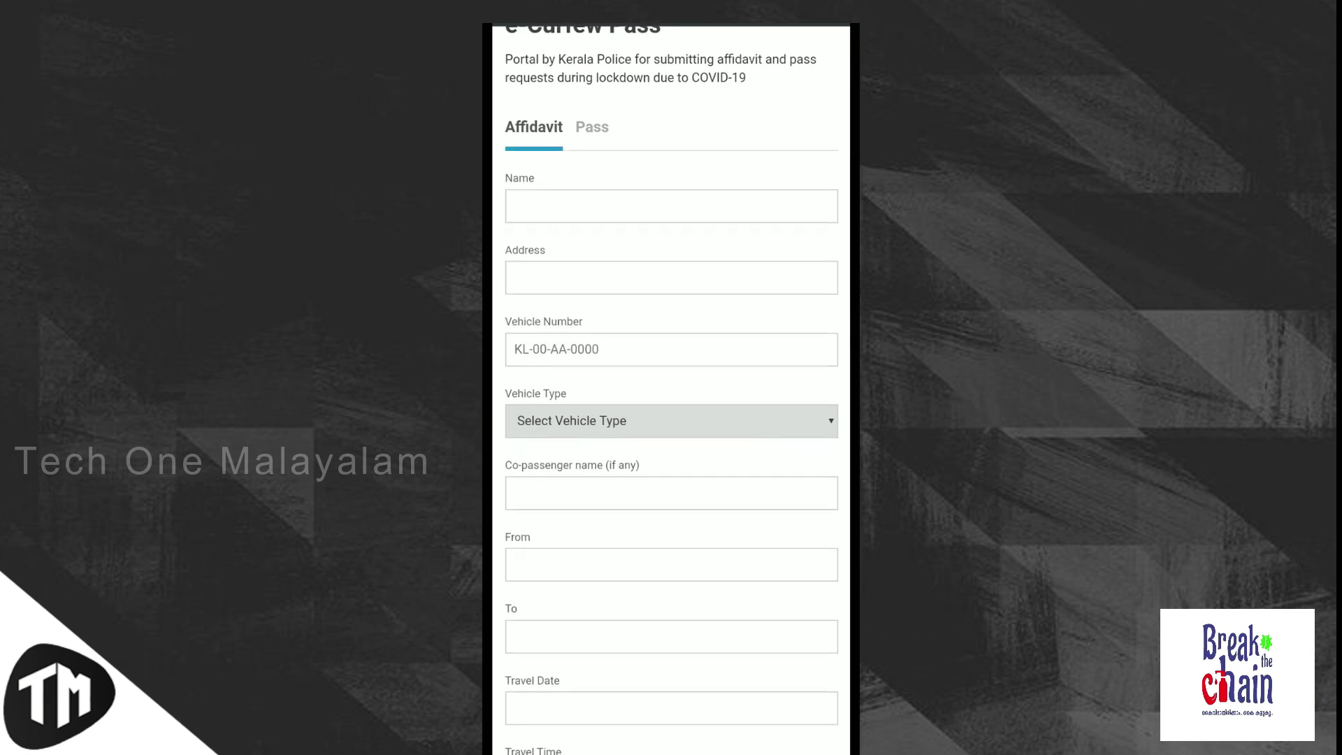
{"action": "left_click", "coordinate": [764, 413]}
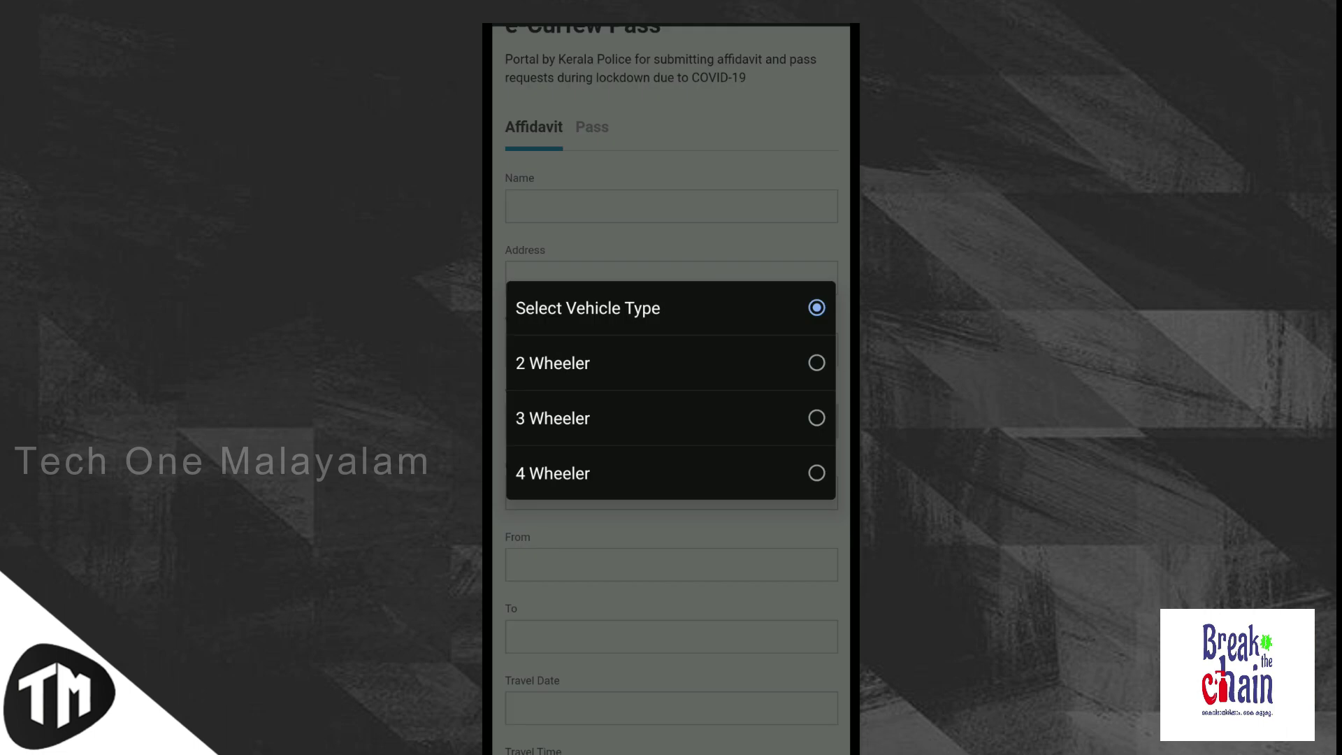
{"action": "left_click", "coordinate": [716, 569]}
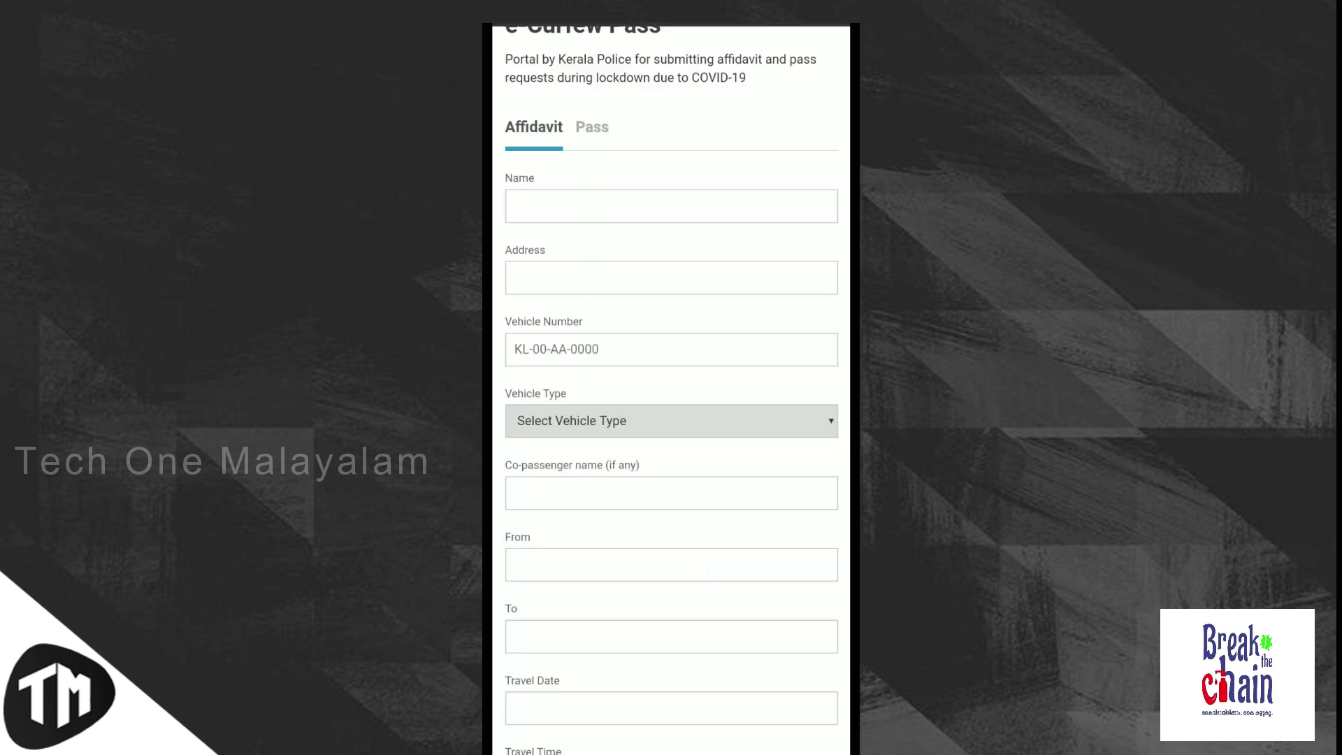
{"action": "scroll", "coordinate": [707, 559], "scroll_direction": "down", "scroll_amount": 3}
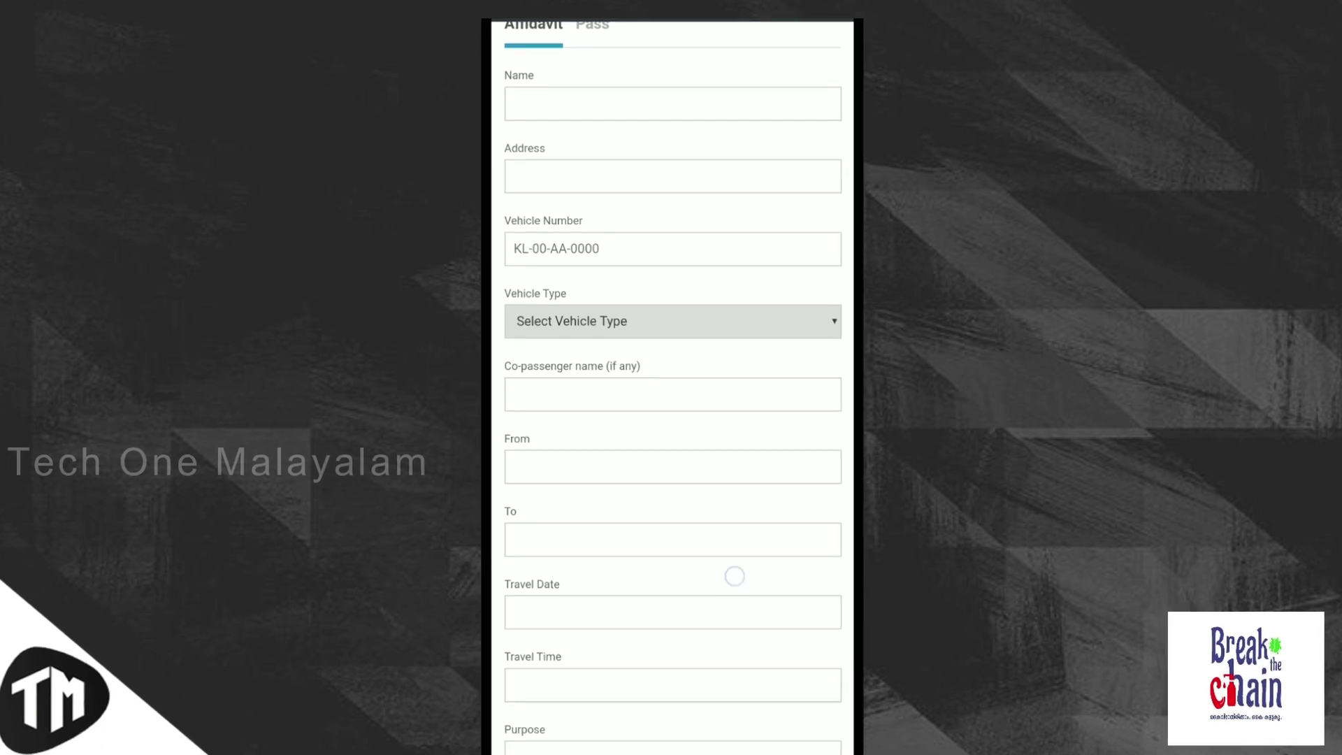
{"action": "scroll", "coordinate": [734, 575], "scroll_direction": "down", "scroll_amount": 3}
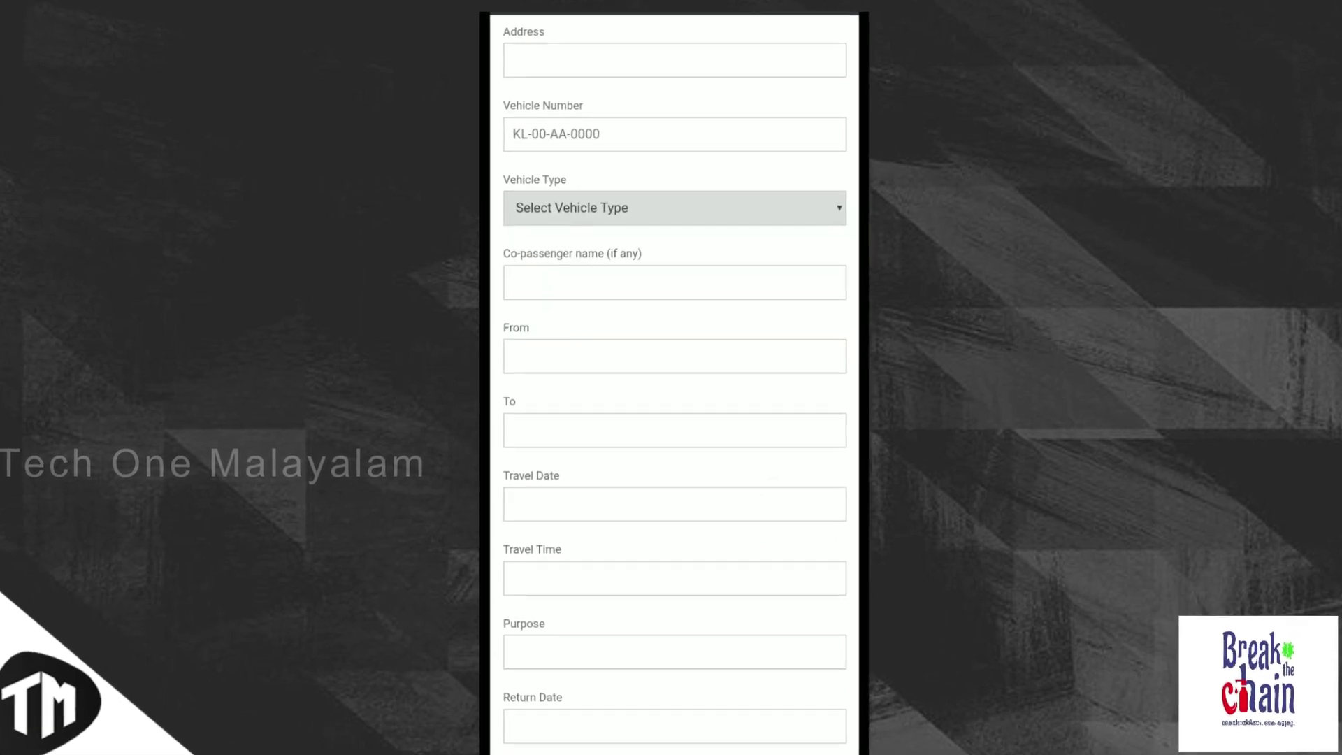
- Browse the Travel Date calendar from April back to March 2020, closing it with no date picked
{"action": "left_click", "coordinate": [726, 503]}
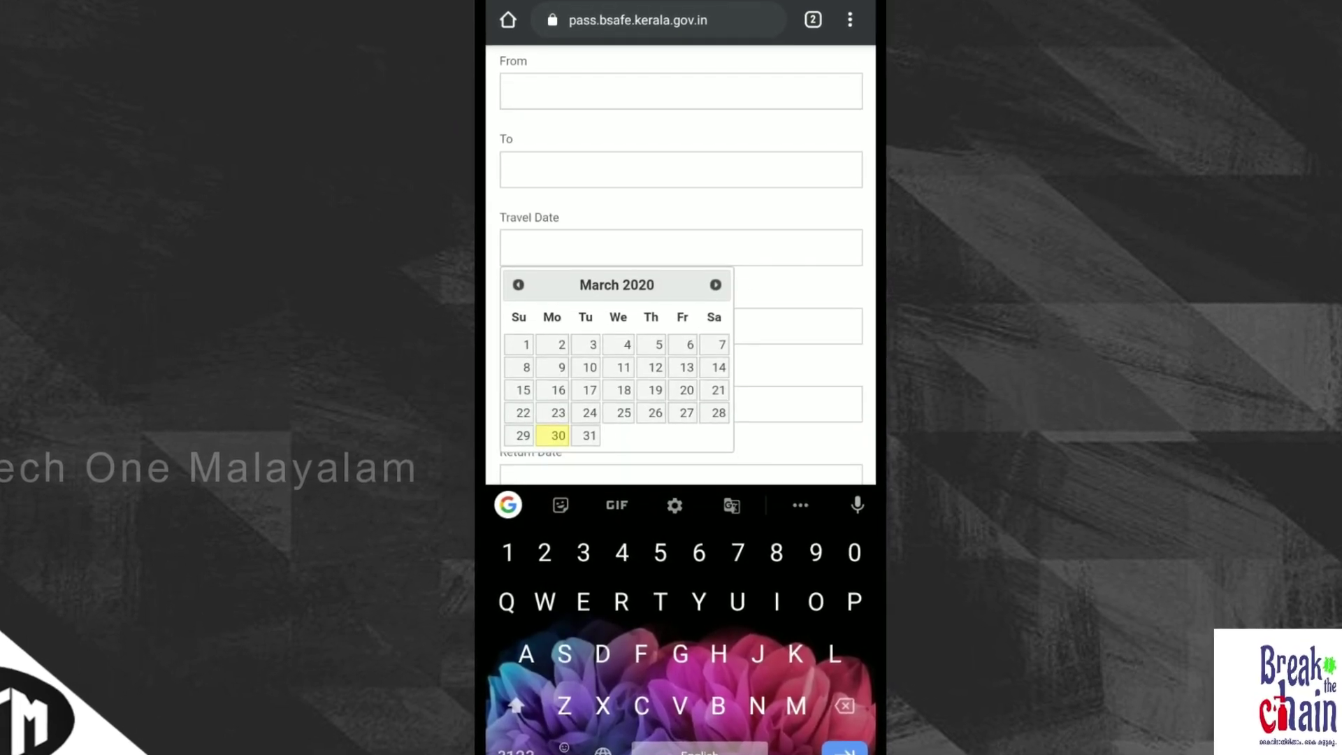
{"action": "left_click", "coordinate": [712, 287]}
{"action": "left_click", "coordinate": [517, 282]}
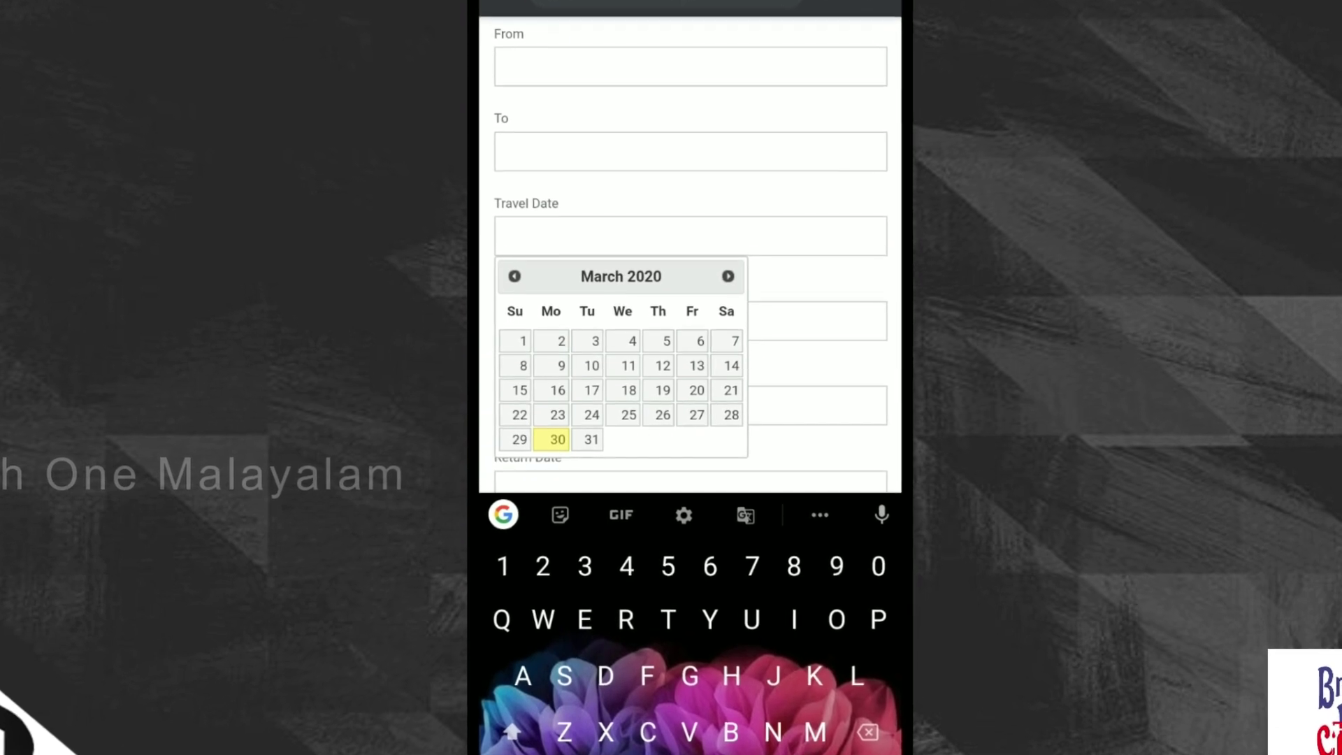
{"action": "left_click", "coordinate": [802, 368]}
- Enter 6:15 PM as the Travel Time and hide the on-screen keyboard
{"action": "left_click", "coordinate": [727, 315]}
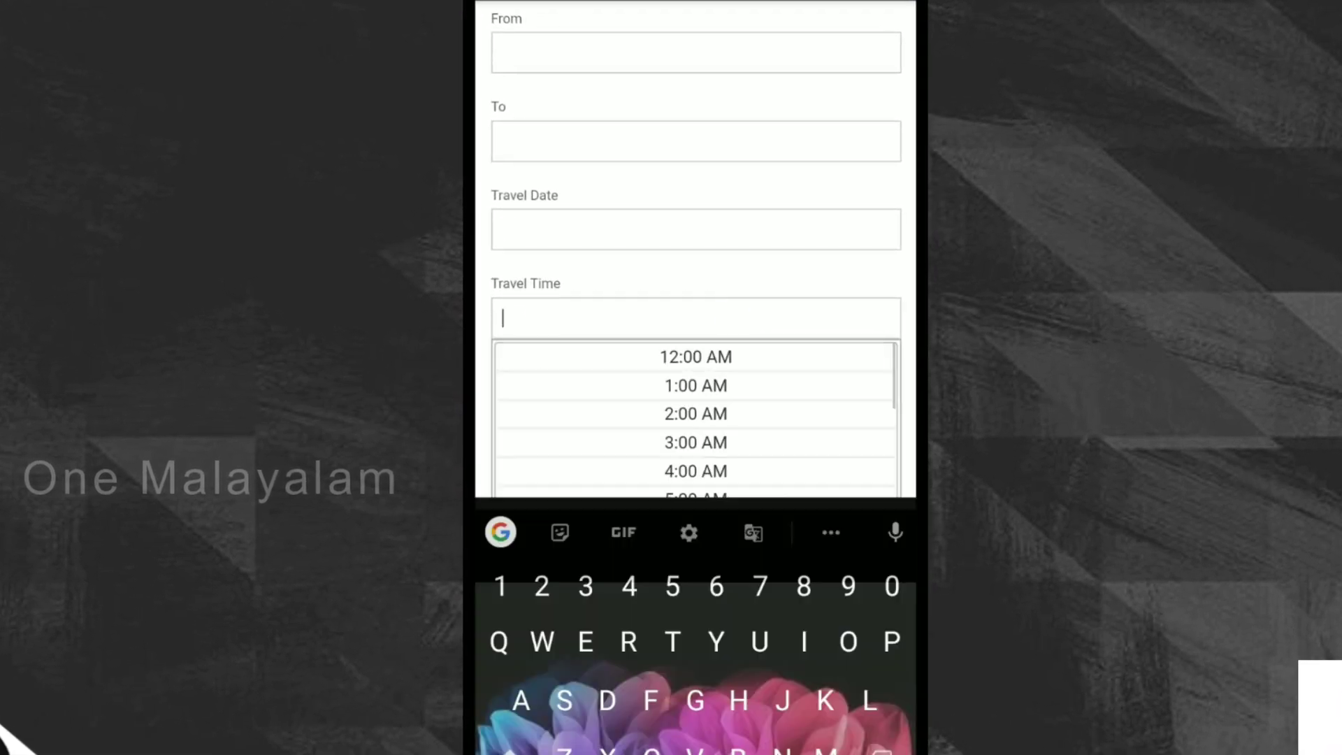
{"action": "scroll", "coordinate": [699, 419], "scroll_direction": "down", "scroll_amount": 3}
{"action": "scroll", "coordinate": [801, 388], "scroll_direction": "up", "scroll_amount": 10}
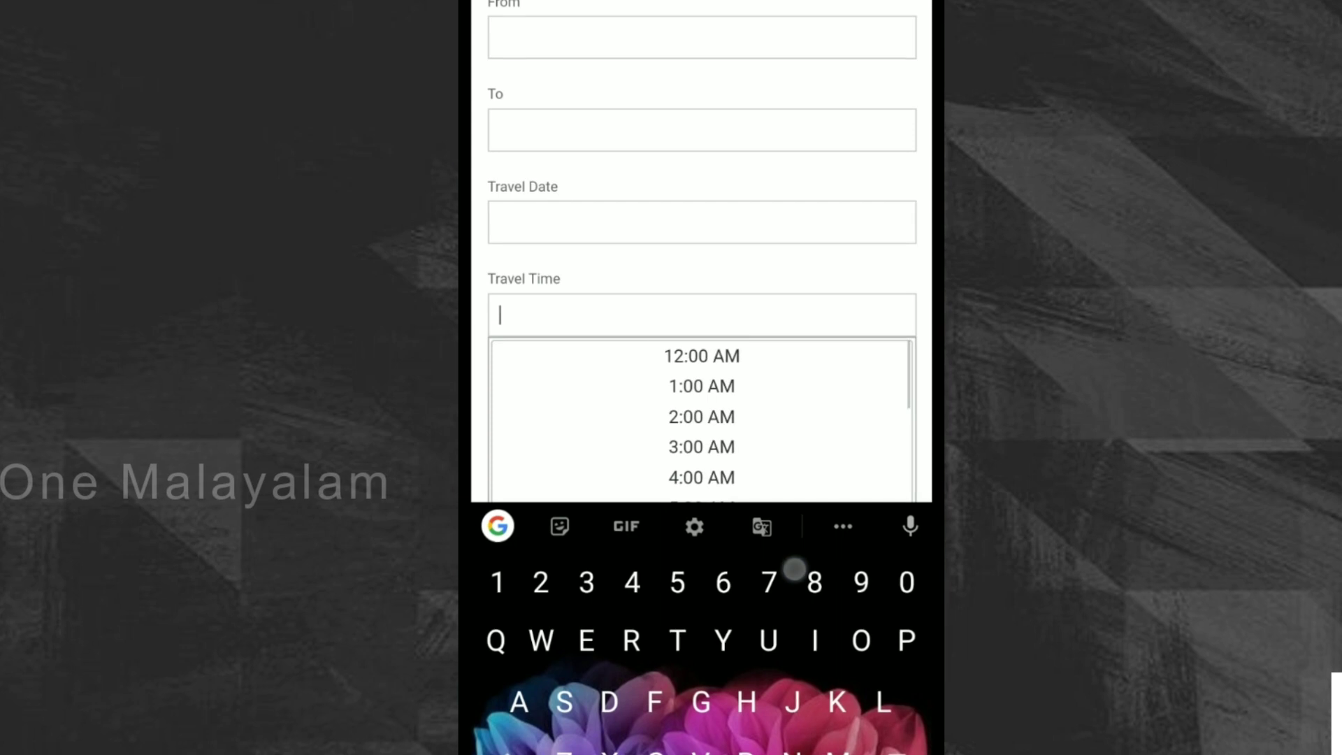
{"action": "scroll", "coordinate": [802, 388], "scroll_direction": "down", "scroll_amount": 10}
{"action": "scroll", "coordinate": [699, 280], "scroll_direction": "down", "scroll_amount": 5}
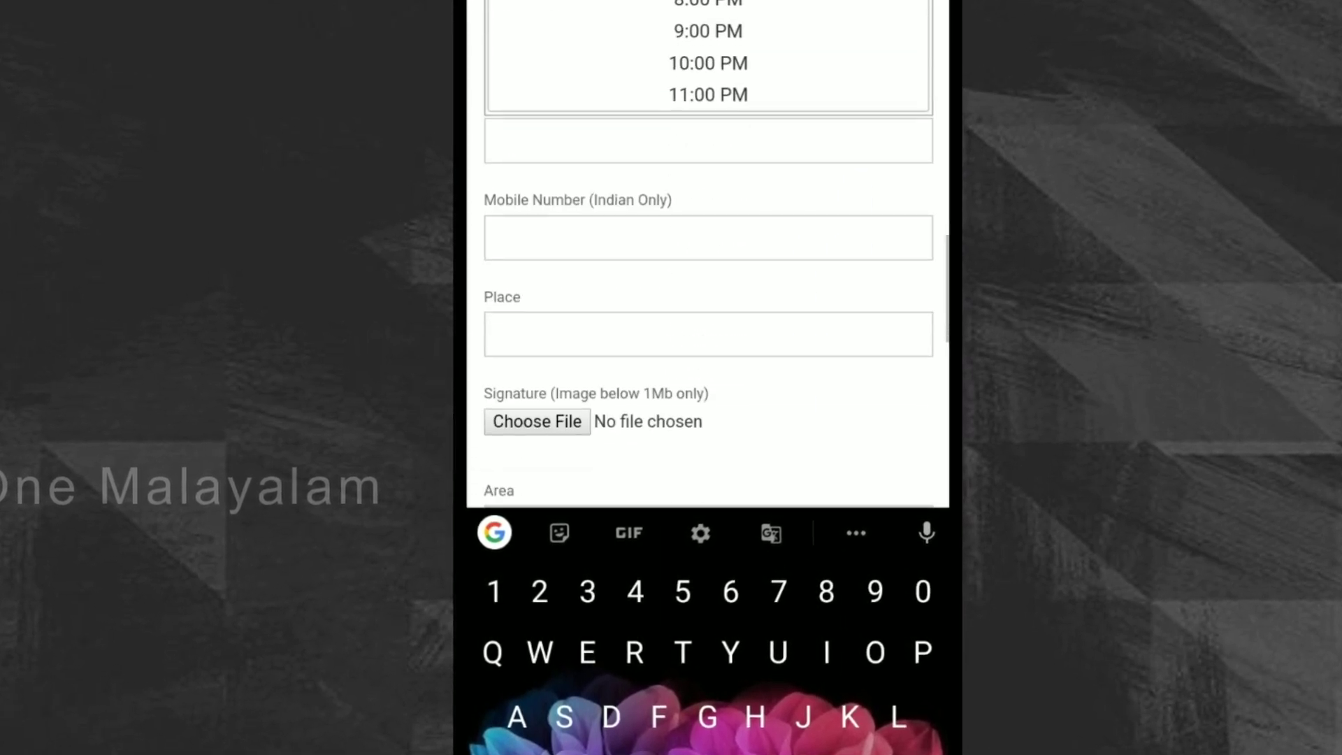
{"action": "scroll", "coordinate": [803, 349], "scroll_direction": "up", "scroll_amount": 5}
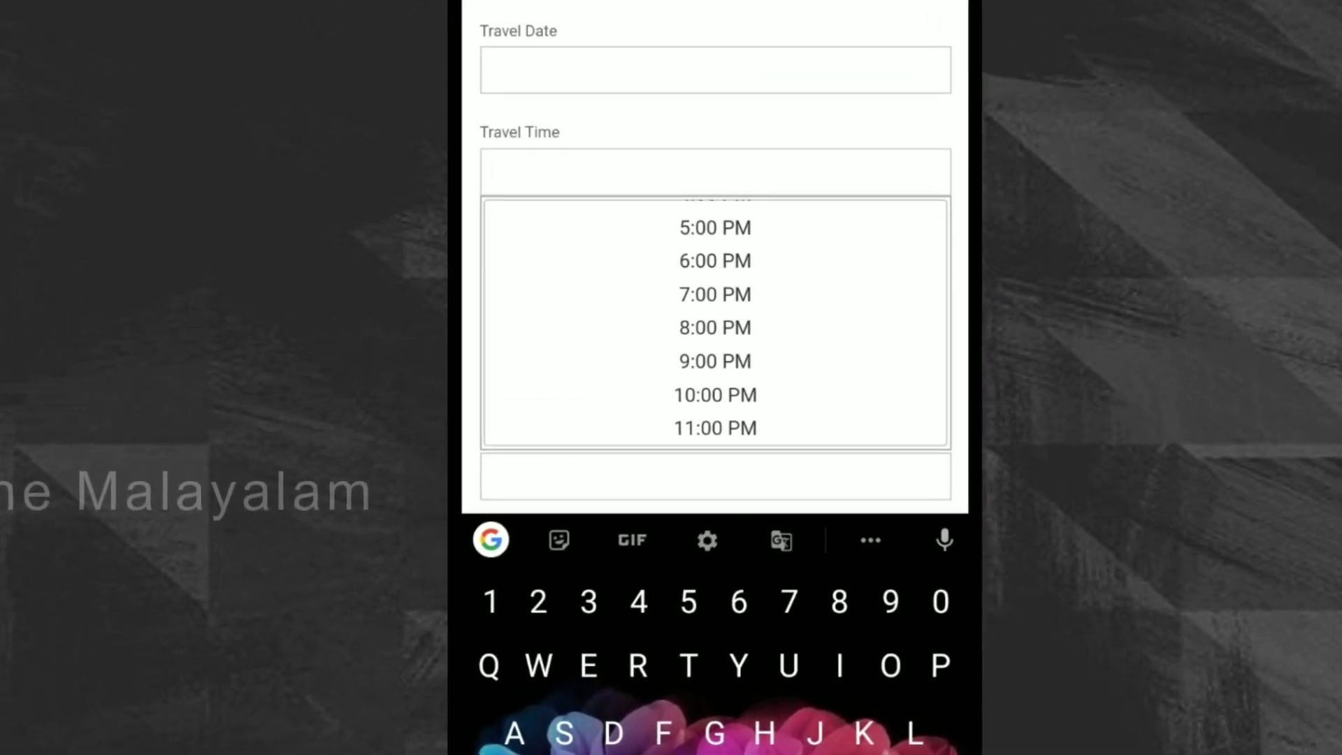
{"action": "type", "text": "6"}
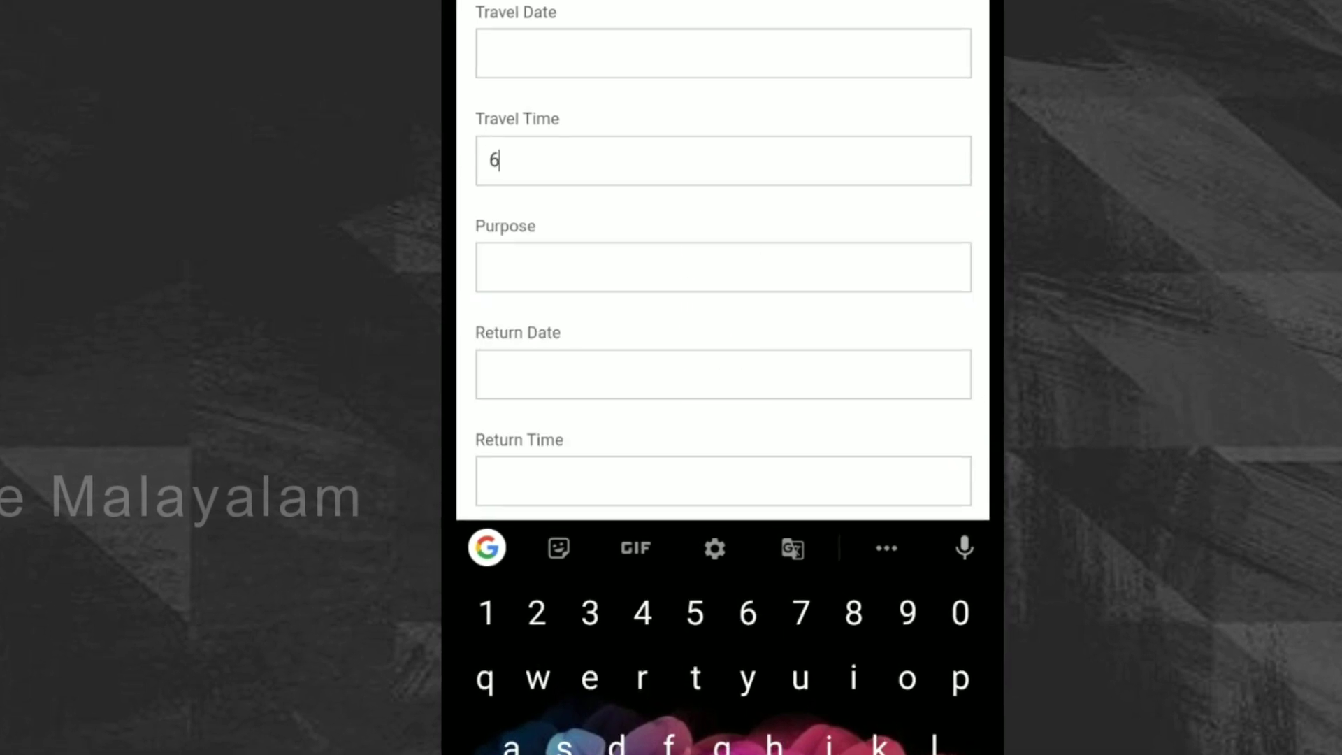
{"action": "type", "text": "."}
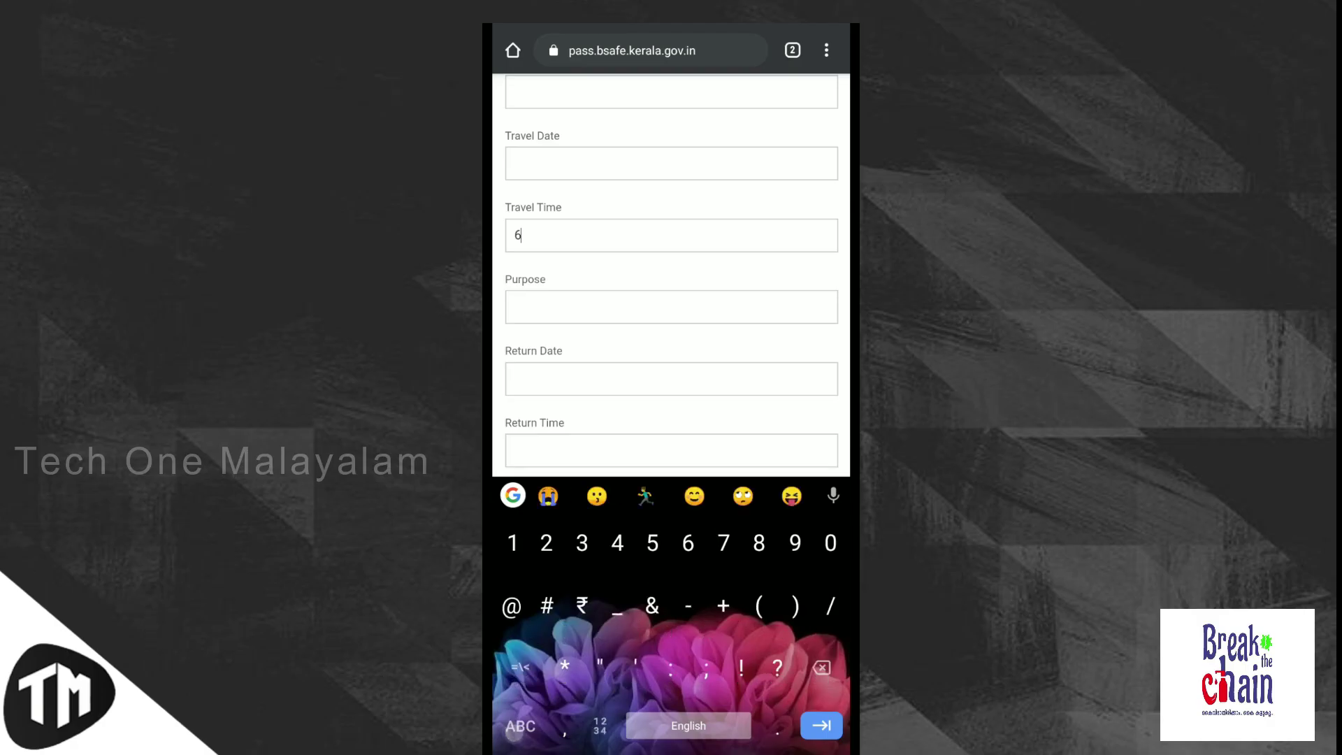
{"action": "type", "text": ":15"}
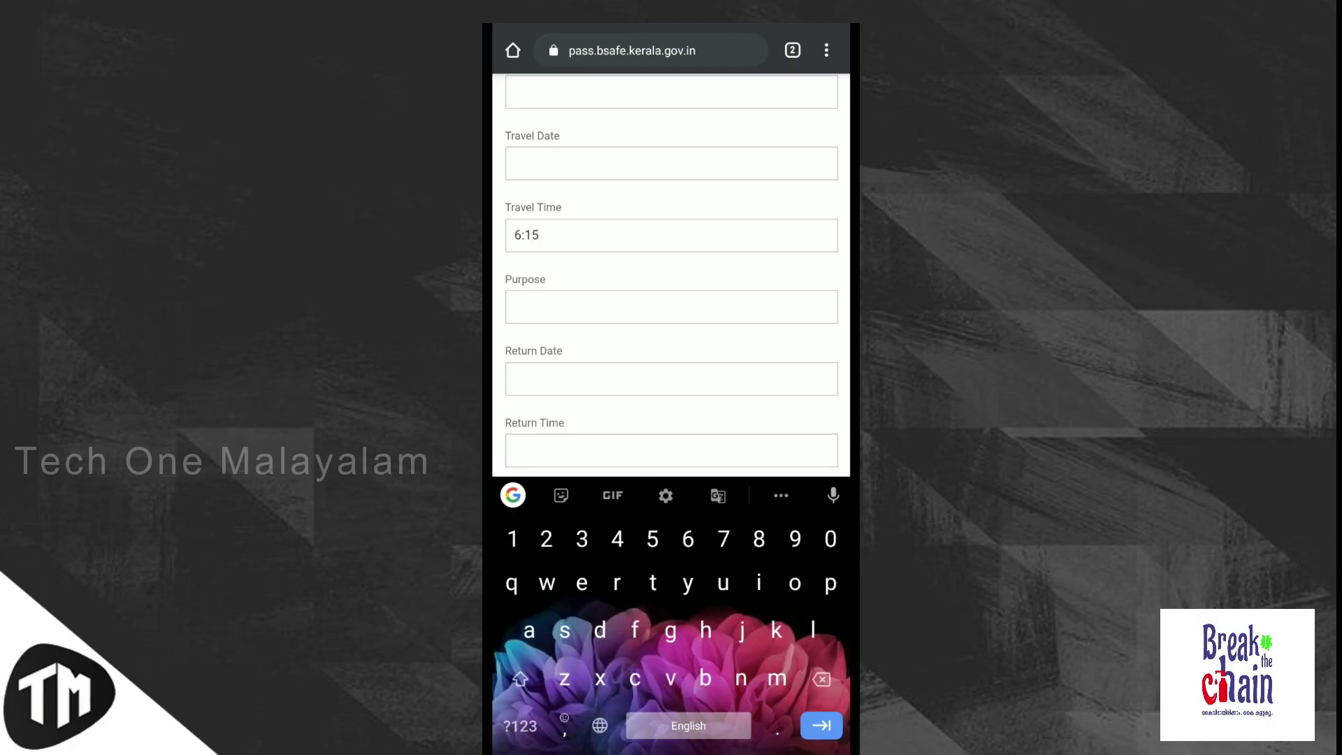
{"action": "type", "text": "pm"}
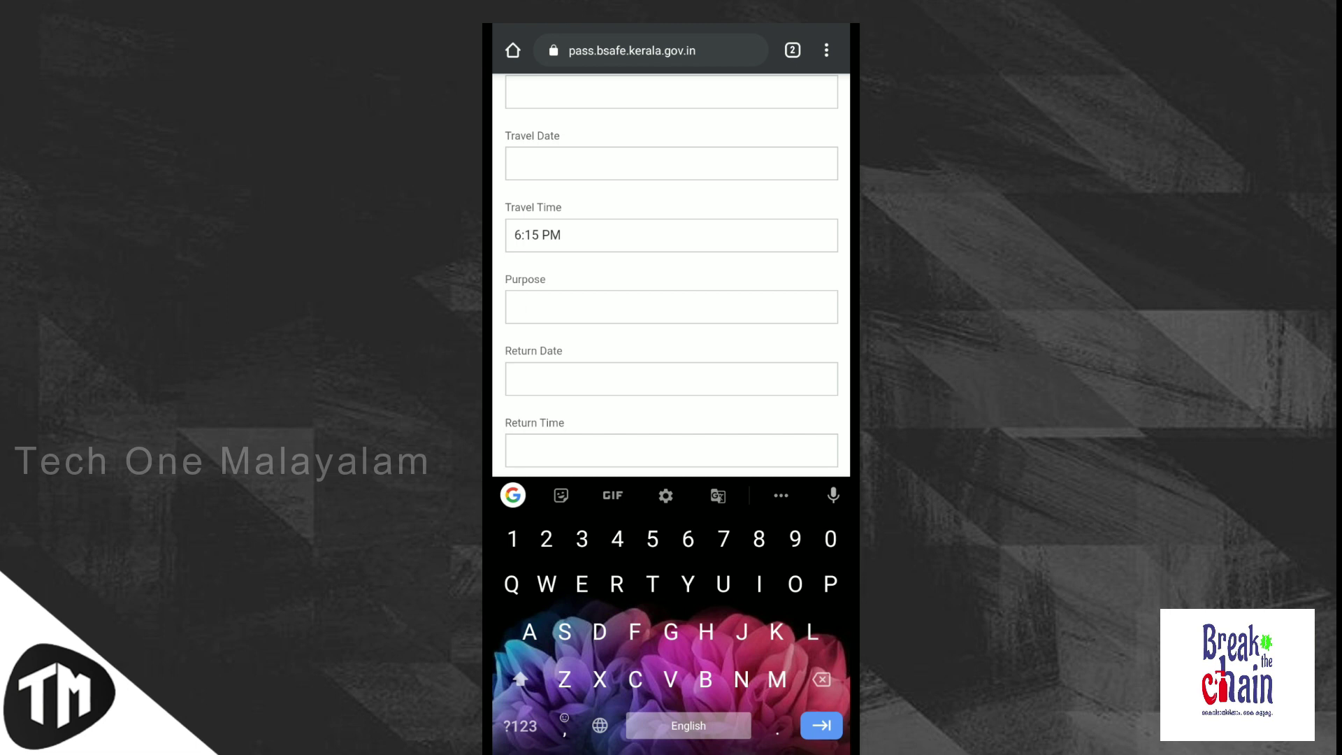
{"action": "key", "text": "Escape"}
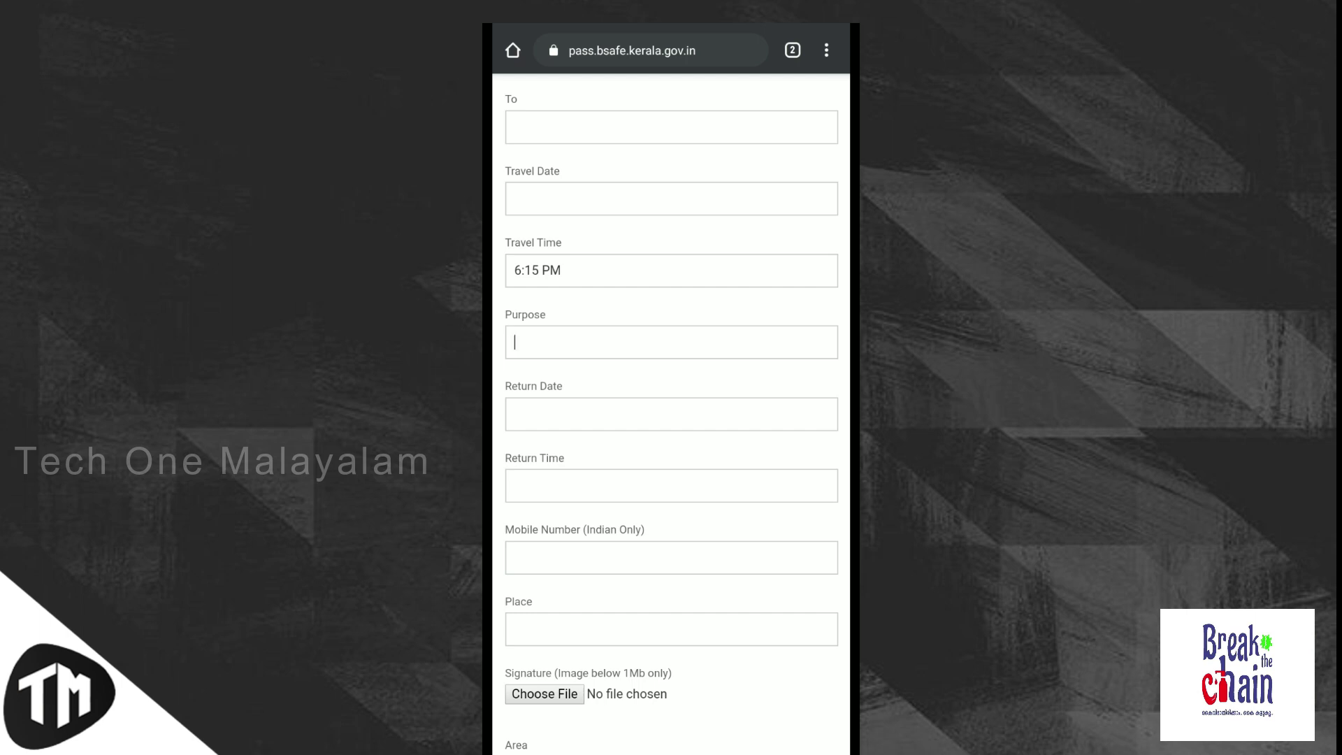
{"action": "scroll", "coordinate": [716, 581], "scroll_direction": "down", "scroll_amount": 2}
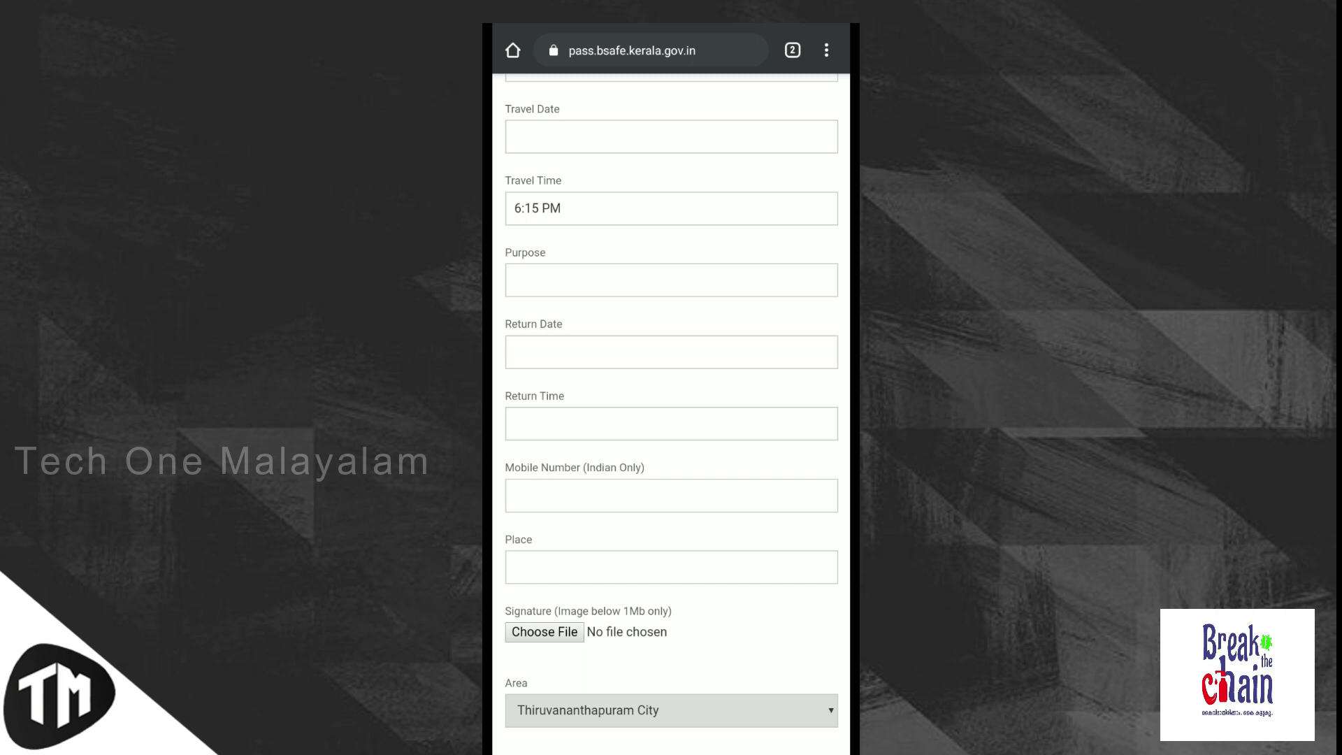
{"action": "left_click", "coordinate": [671, 352]}
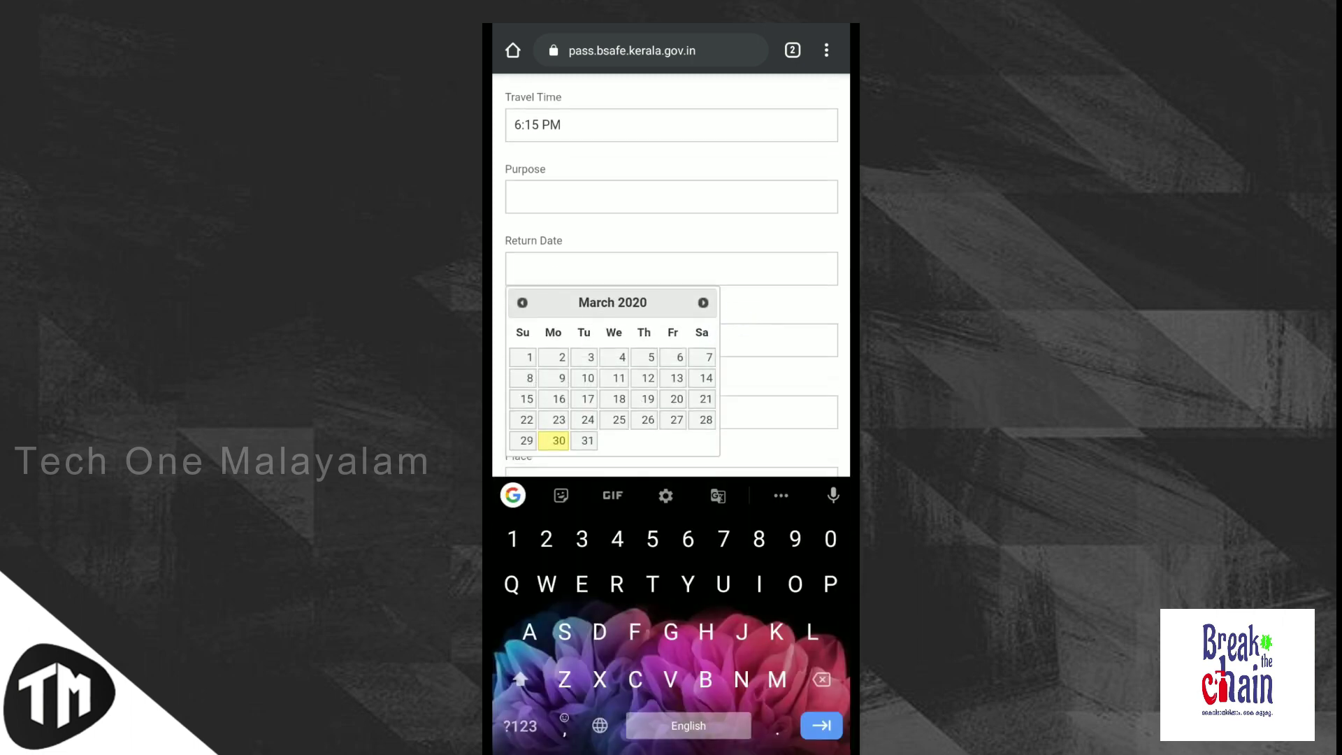
{"action": "left_click", "coordinate": [767, 315]}
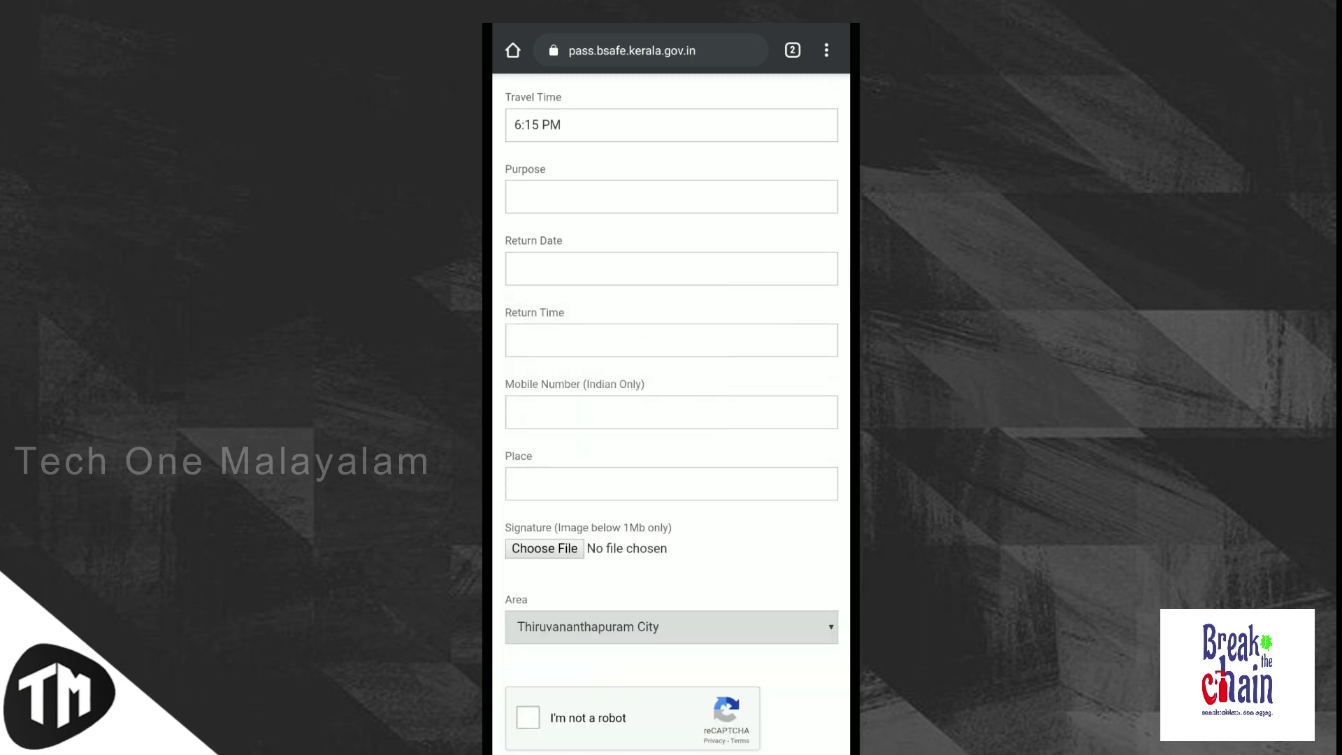
{"action": "scroll", "coordinate": [734, 530], "scroll_direction": "down", "scroll_amount": 2}
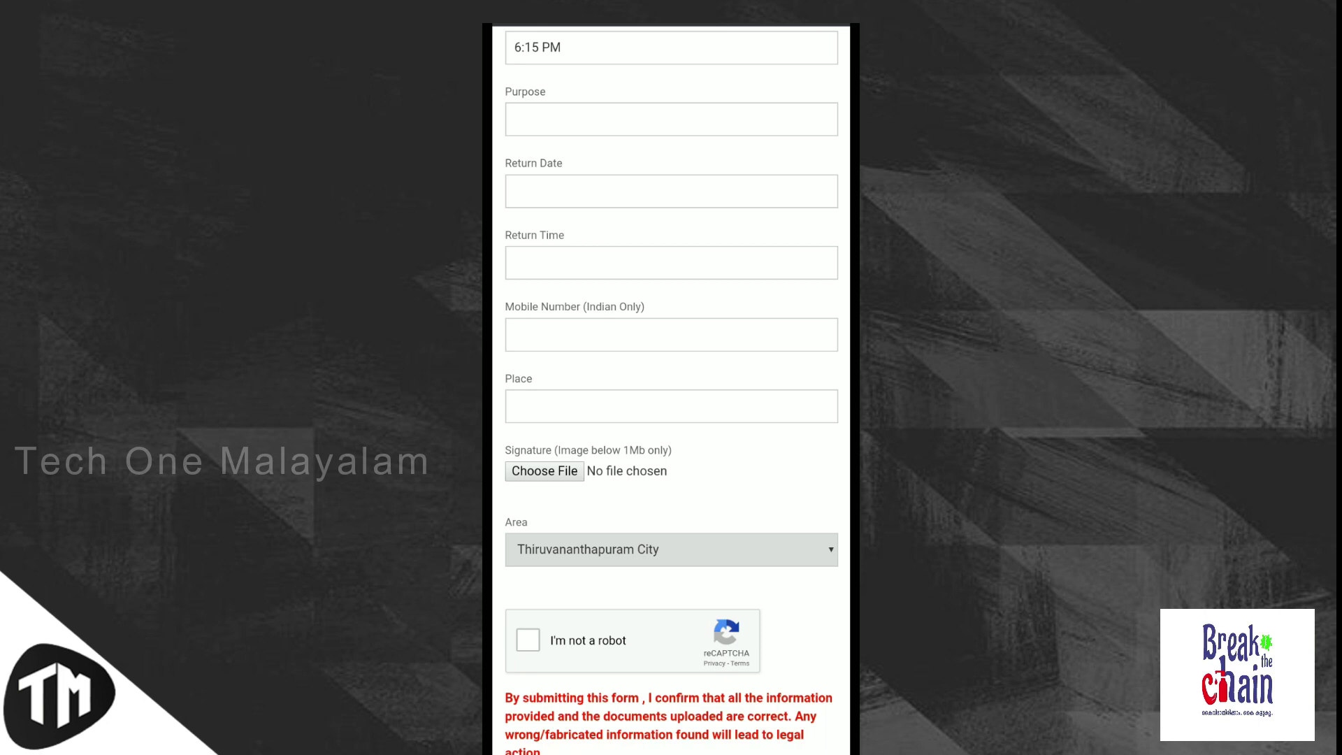
{"action": "scroll", "coordinate": [695, 476], "scroll_direction": "down", "scroll_amount": 2}
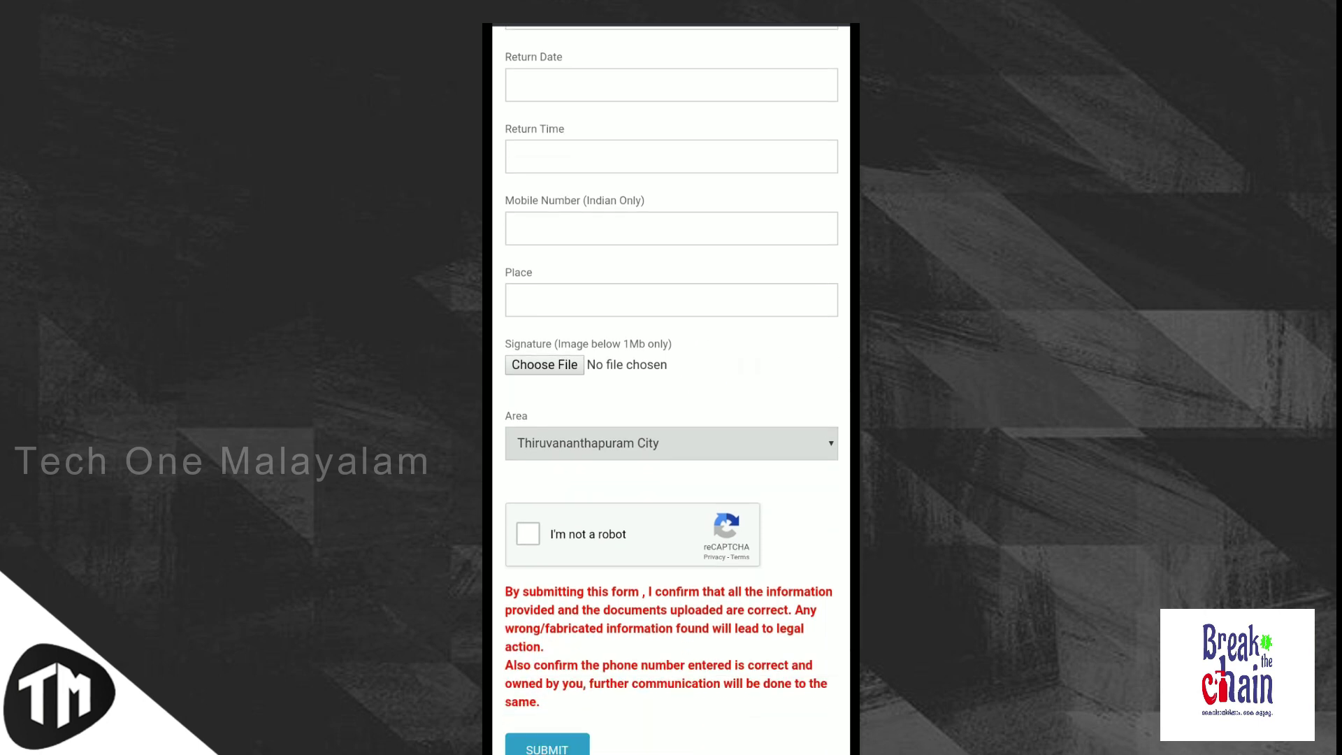
{"action": "left_click", "coordinate": [524, 299]}
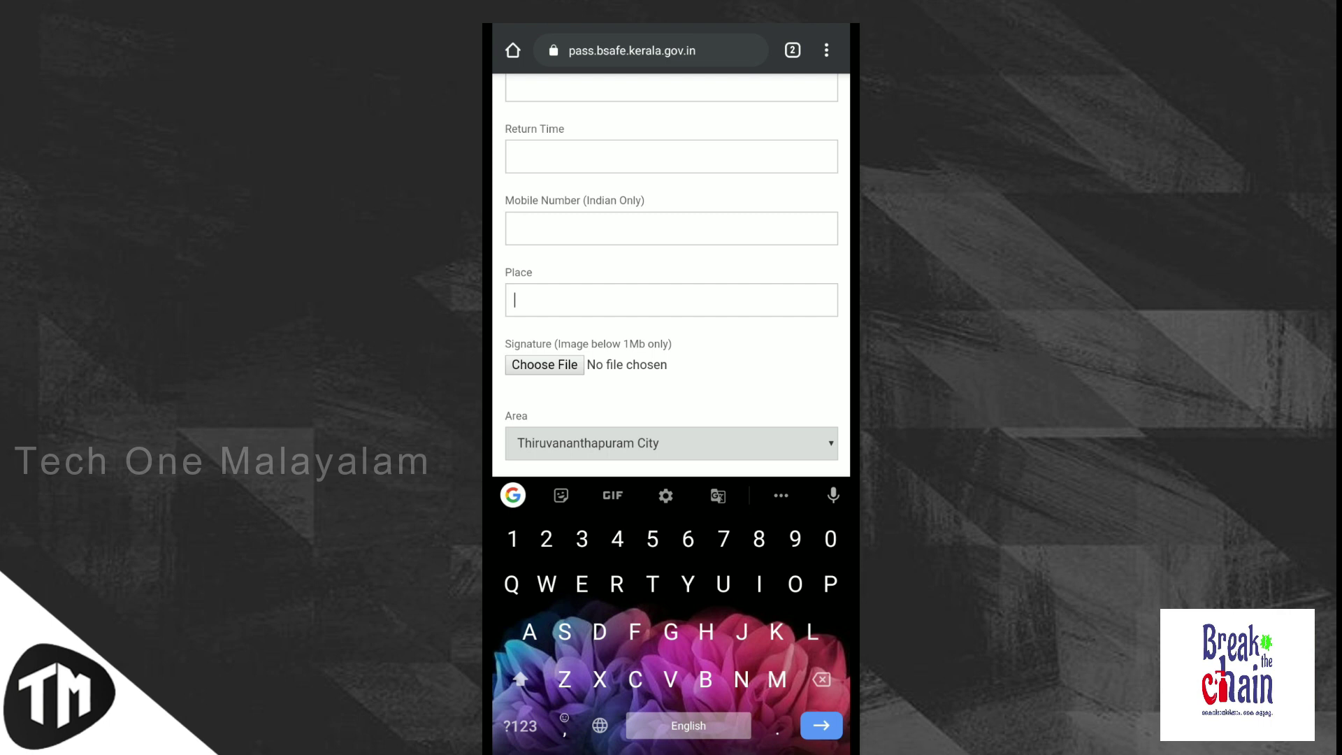
{"action": "left_click_drag", "start_coordinate": [848, 448], "coordinate": [825, 447]}
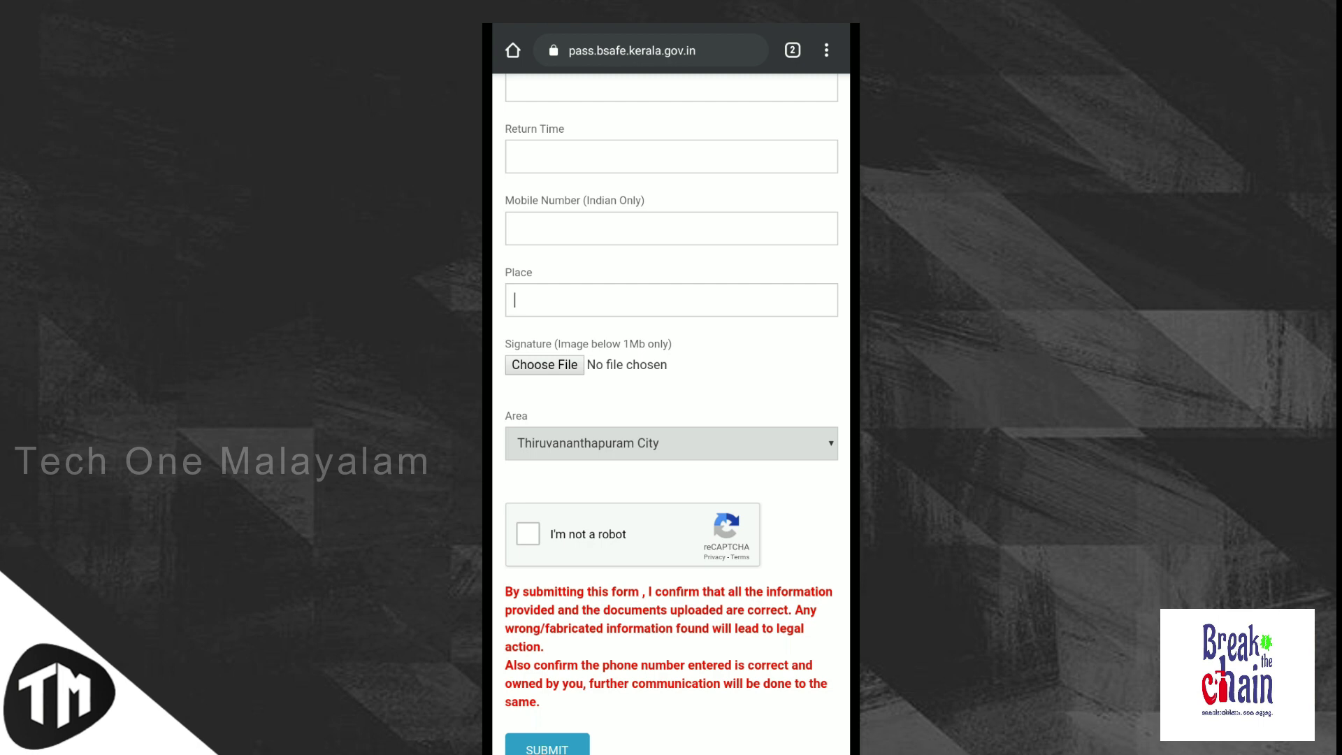
{"action": "left_click", "coordinate": [782, 436]}
{"action": "scroll", "coordinate": [670, 391], "scroll_direction": "down", "scroll_amount": 5}
{"action": "scroll", "coordinate": [670, 391], "scroll_direction": "up", "scroll_amount": 5}
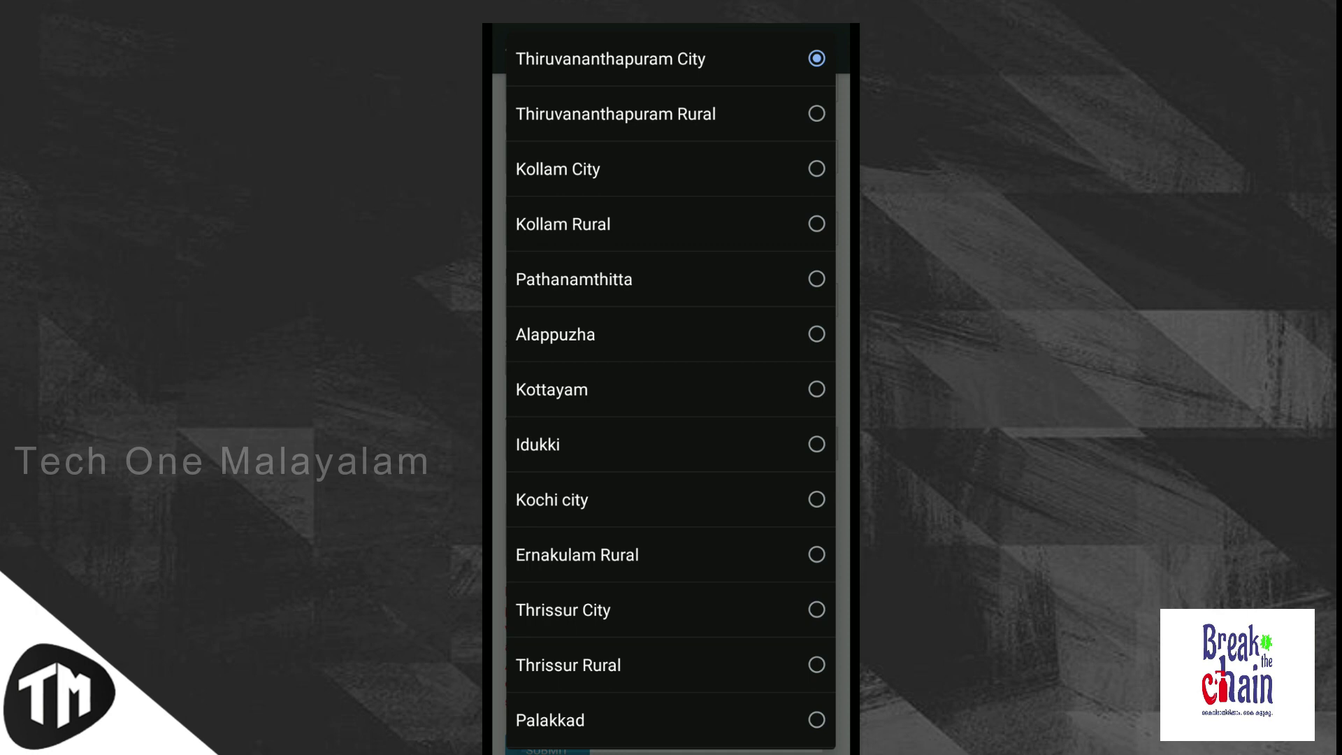
{"action": "scroll", "coordinate": [671, 391], "scroll_direction": "down", "scroll_amount": 5}
{"action": "scroll", "coordinate": [671, 391], "scroll_direction": "up", "scroll_amount": 5}
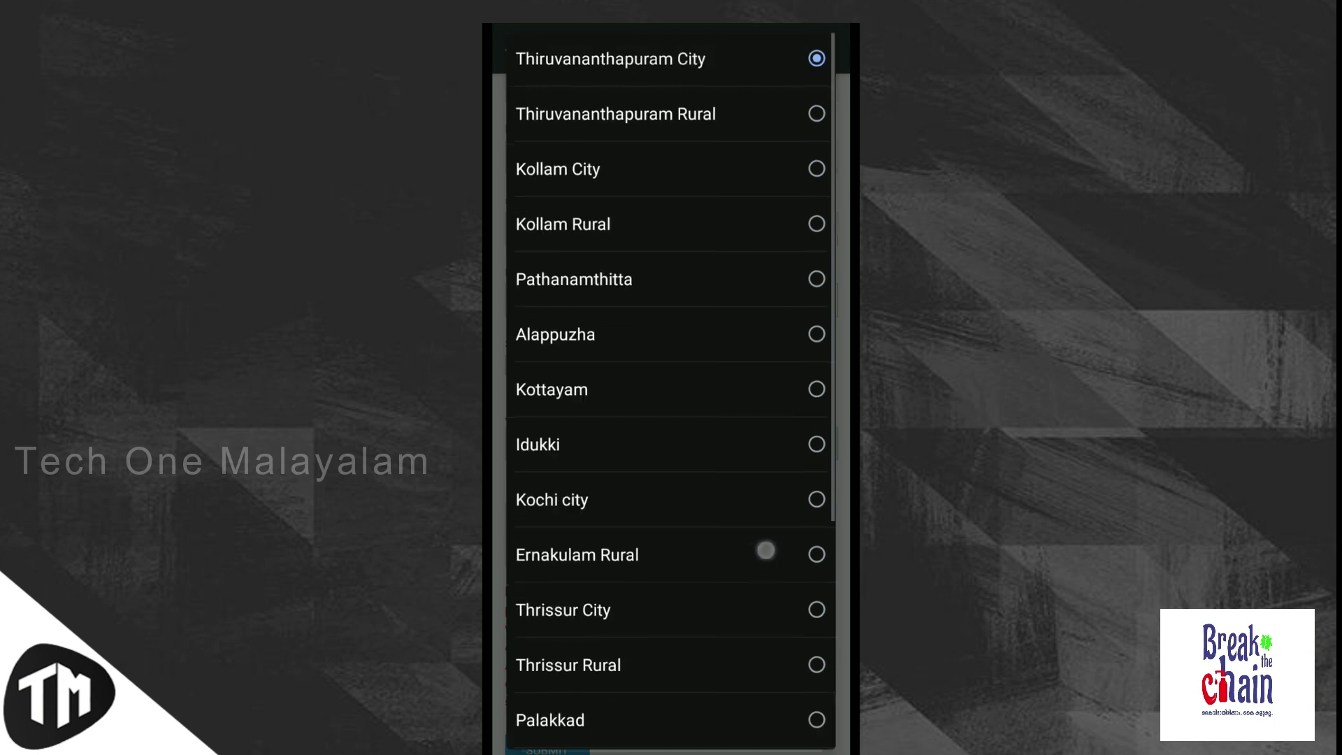
{"action": "left_click", "coordinate": [610, 59]}
{"action": "scroll", "coordinate": [671, 475], "scroll_direction": "down", "scroll_amount": 3}
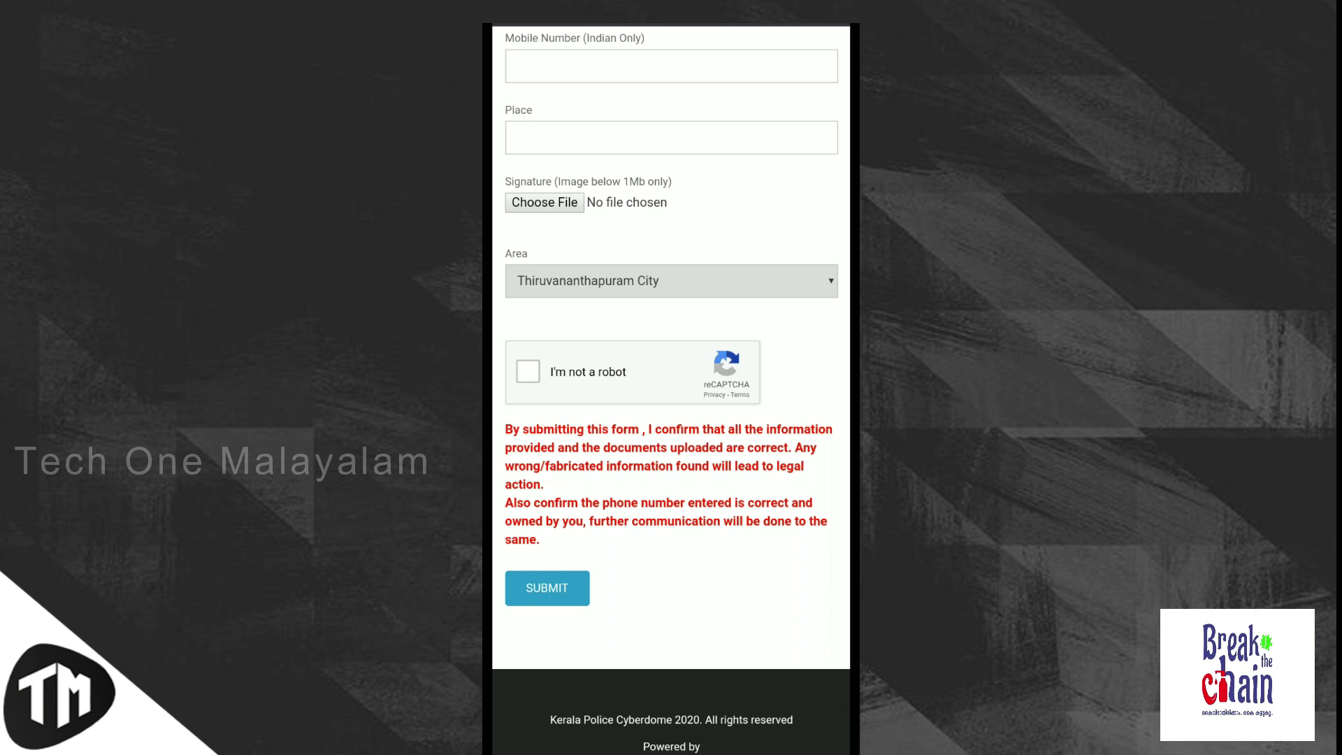
- Tick the reCAPTCHA 'I'm not a robot' box and scroll through the form while it verifies
{"action": "left_click", "coordinate": [527, 371]}
{"action": "scroll", "coordinate": [670, 377], "scroll_direction": "up", "scroll_amount": 15}
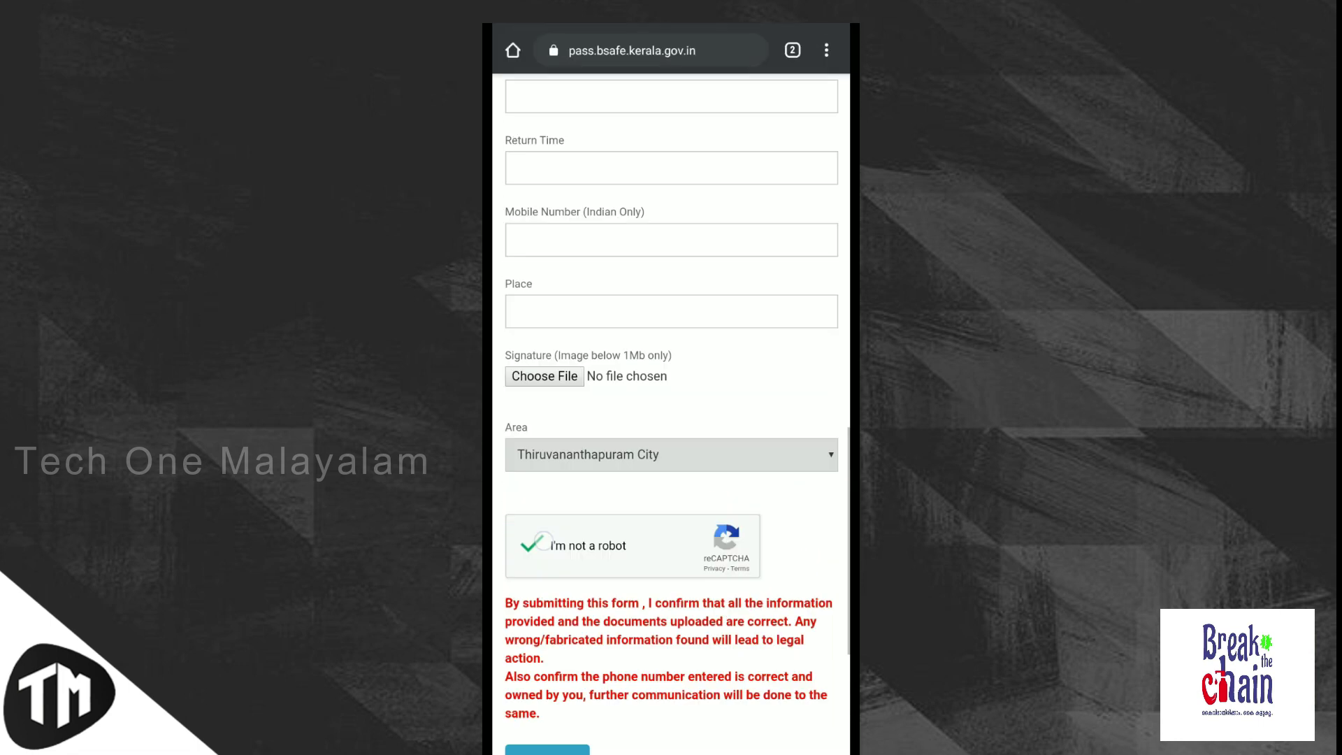
{"action": "scroll", "coordinate": [671, 377], "scroll_direction": "down", "scroll_amount": 15}
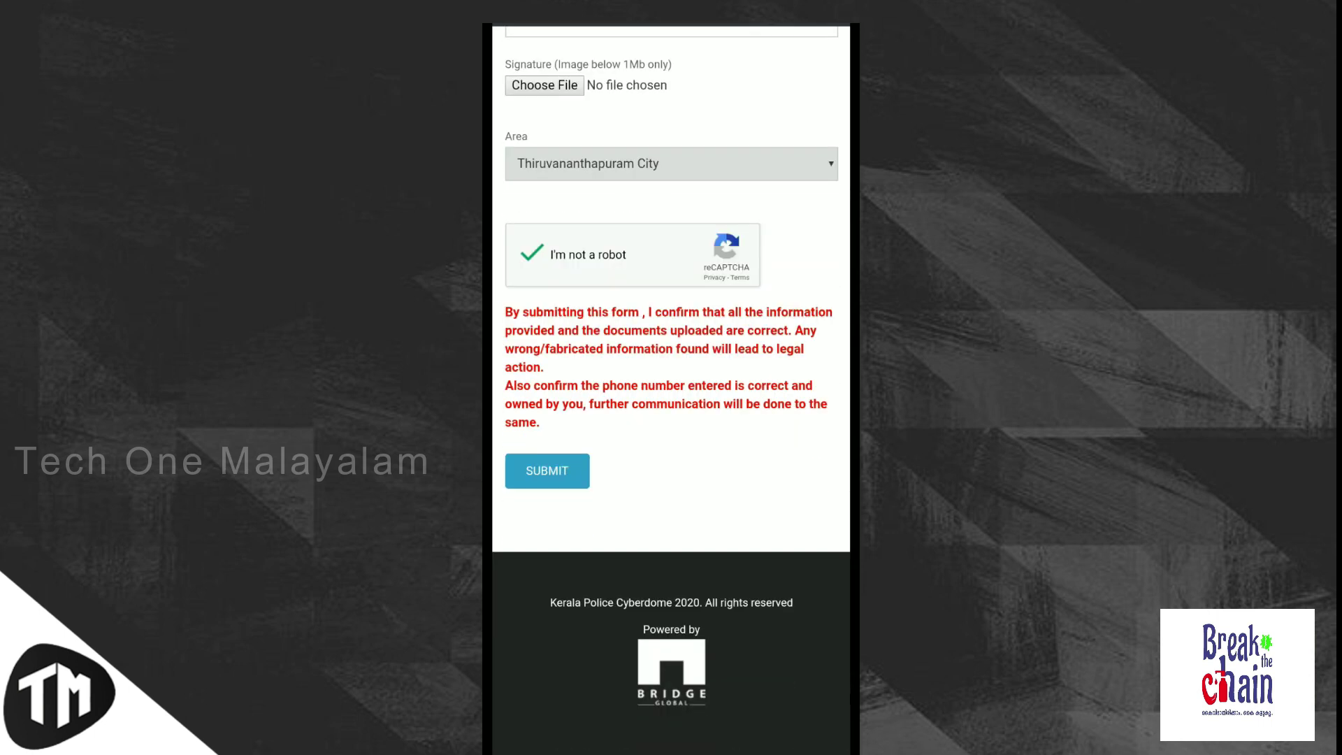
{"action": "scroll", "coordinate": [670, 378], "scroll_direction": "up", "scroll_amount": 5}
{"action": "scroll", "coordinate": [670, 378], "scroll_direction": "up", "scroll_amount": 10}
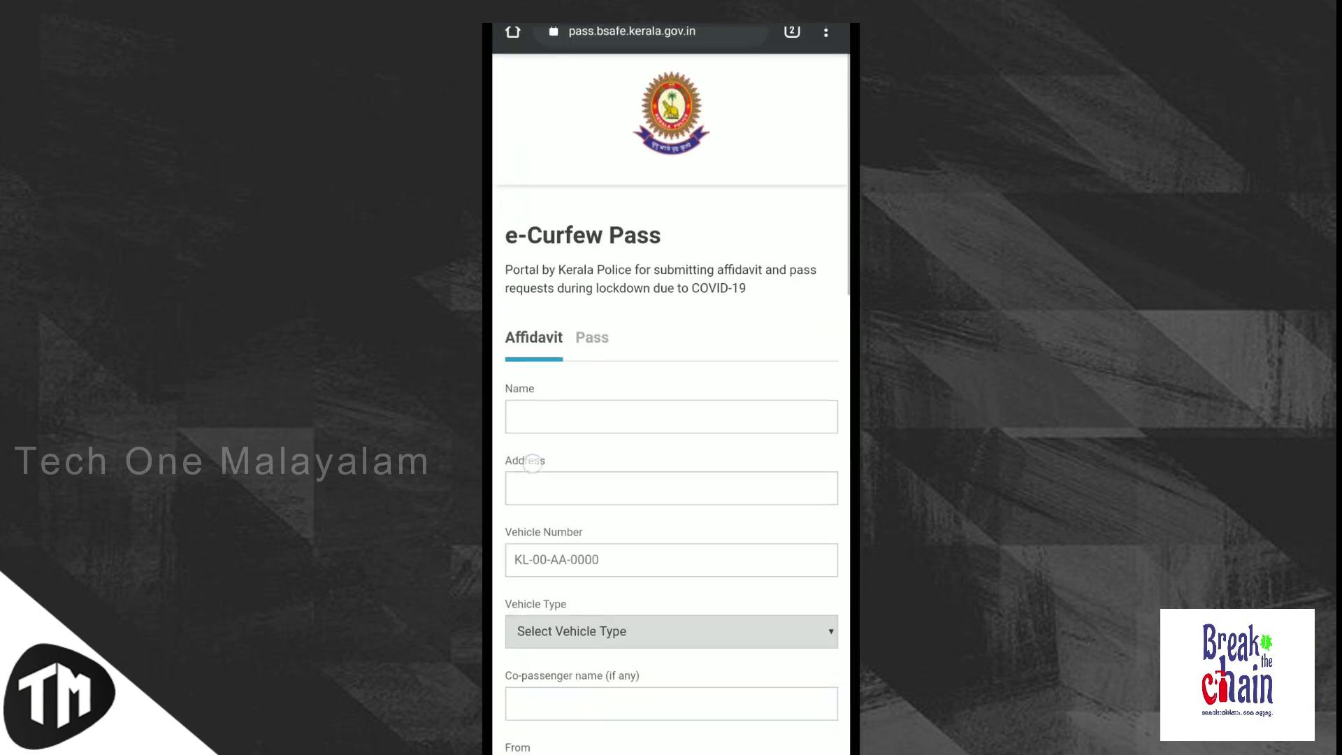
{"action": "scroll", "coordinate": [671, 378], "scroll_direction": "down", "scroll_amount": 15}
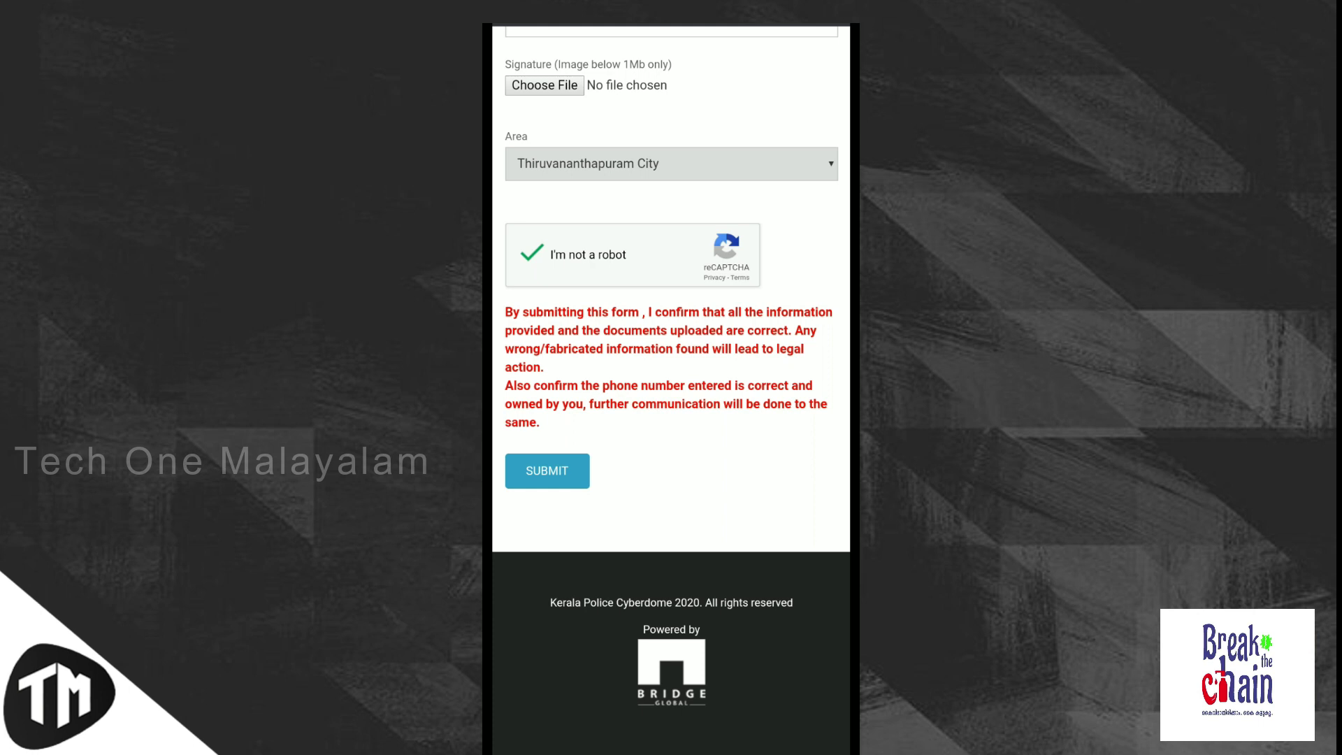
{"action": "scroll", "coordinate": [671, 378], "scroll_direction": "up", "scroll_amount": 15}
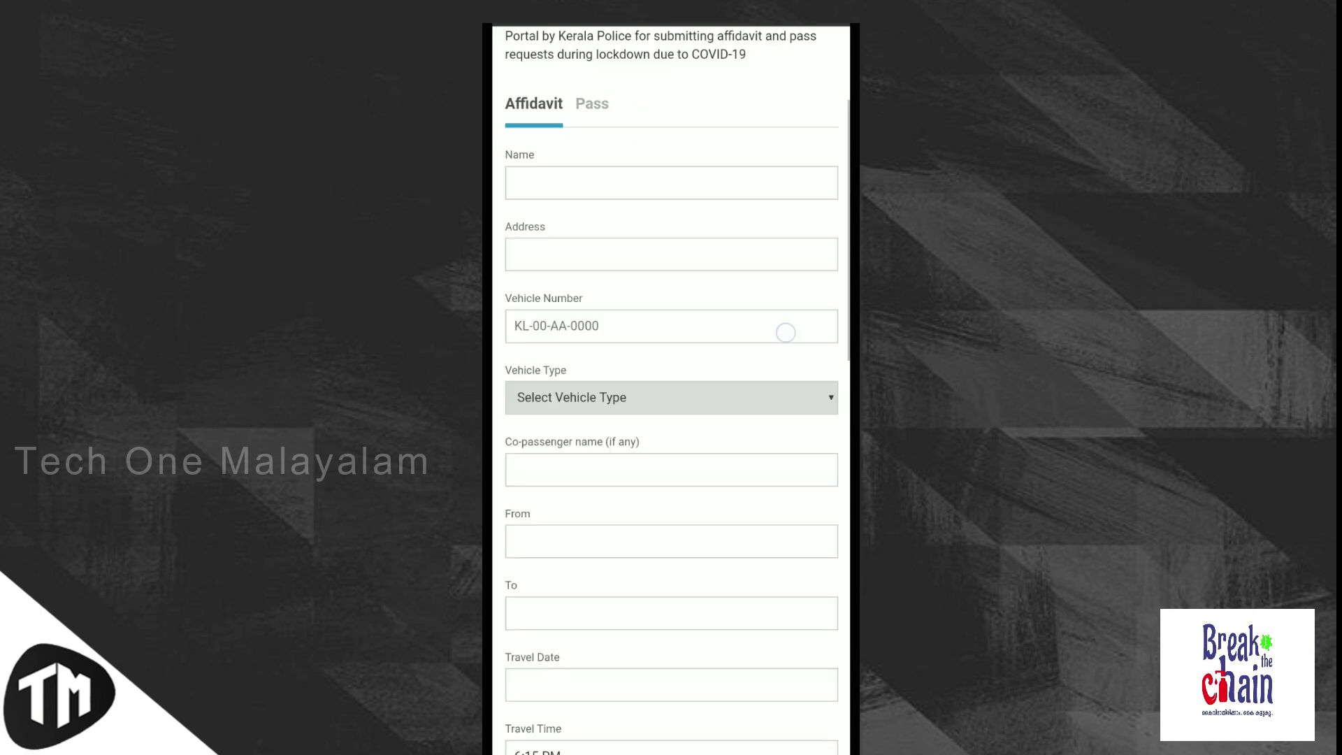
{"action": "scroll", "coordinate": [671, 377], "scroll_direction": "down", "scroll_amount": 15}
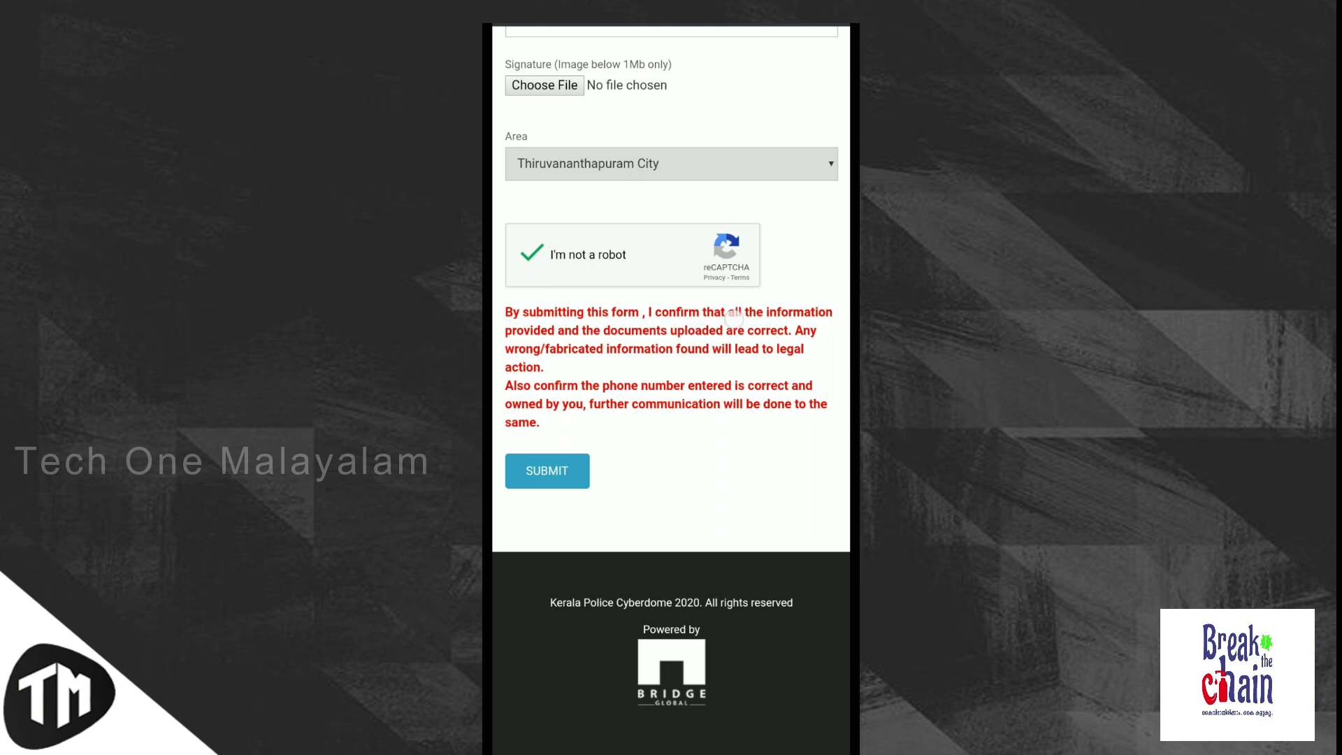
{"action": "scroll", "coordinate": [671, 377], "scroll_direction": "up", "scroll_amount": 15}
{"action": "scroll", "coordinate": [671, 378], "scroll_direction": "down", "scroll_amount": 15}
{"action": "scroll", "coordinate": [734, 638], "scroll_direction": "down", "scroll_amount": 15}
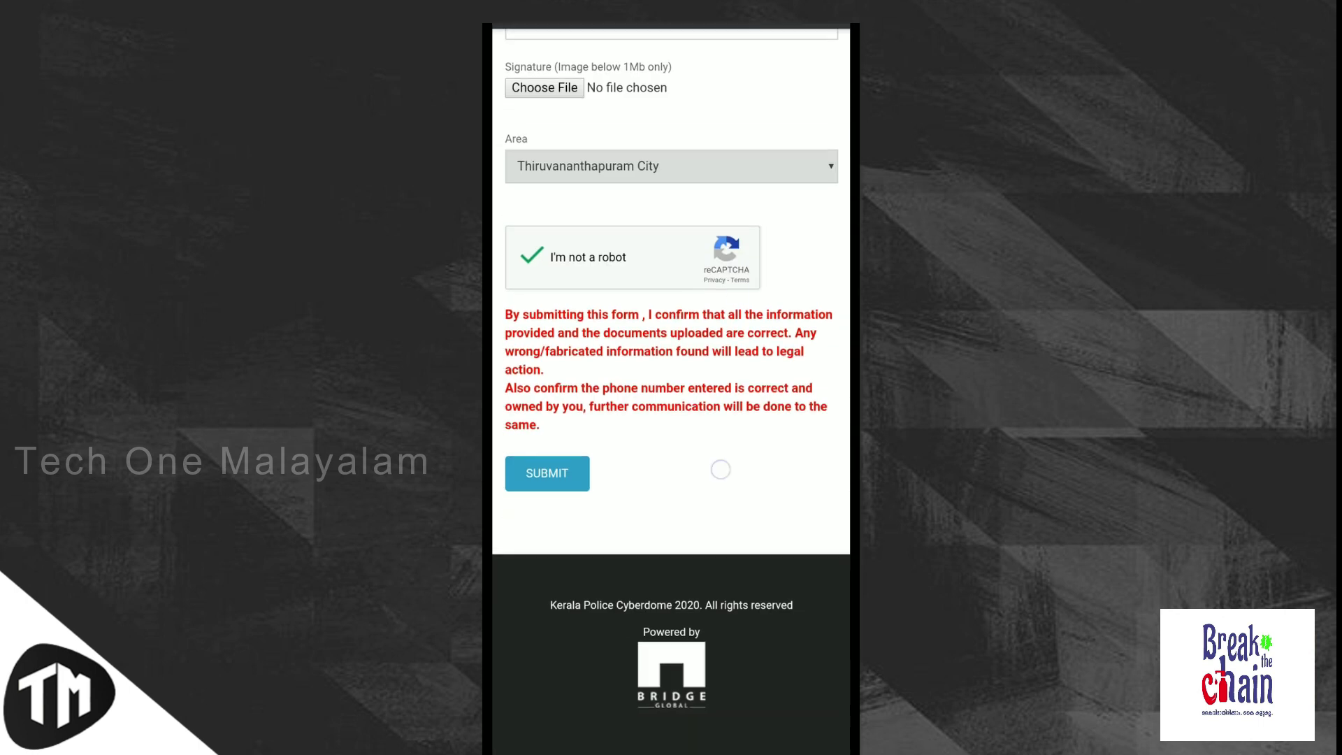